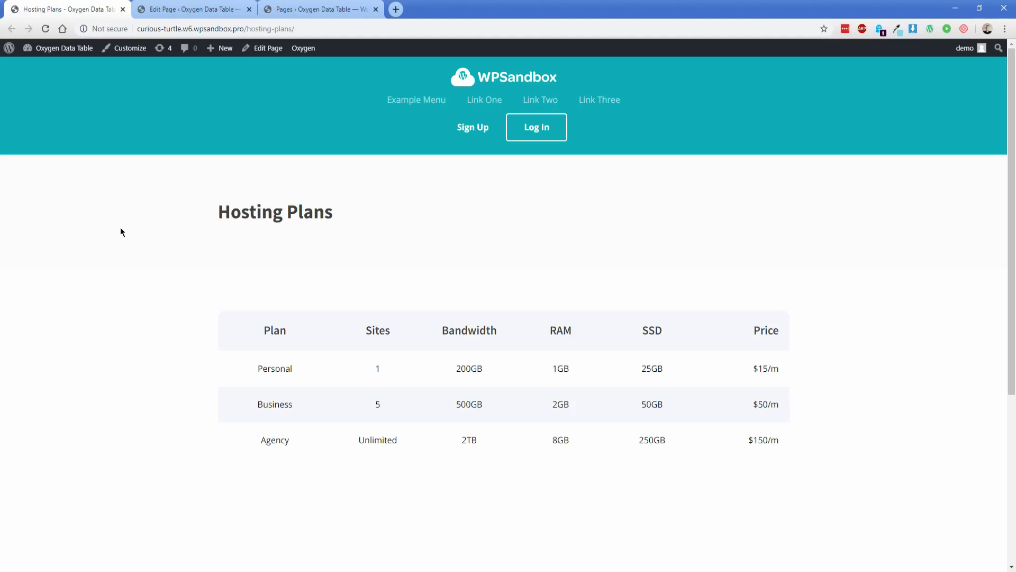
# Switch to the Hosting Plans page editor, which holds Personal, Business and Agency table rows.
pyautogui.click(162, 9)
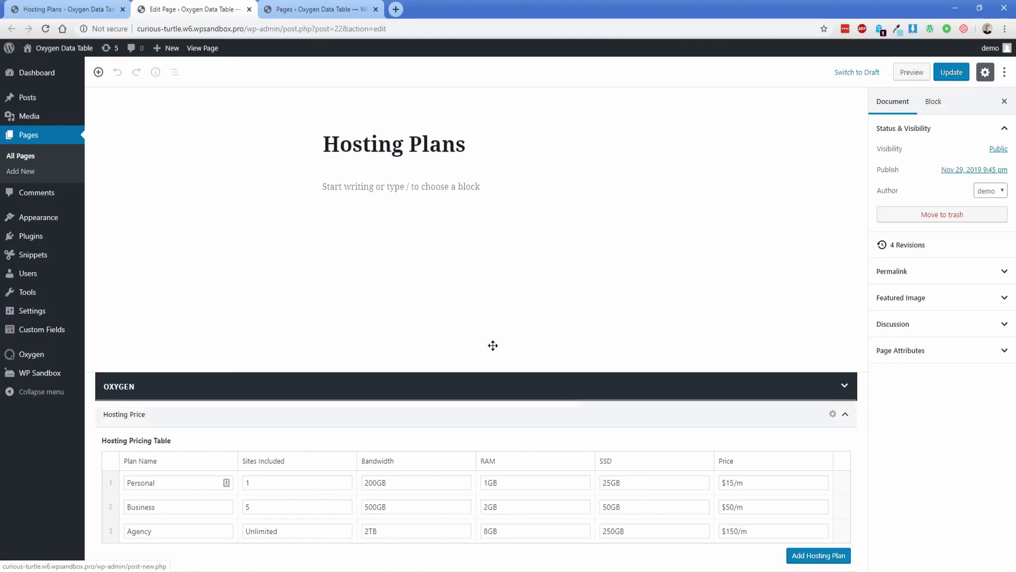
# Close the front-end and old editor tabs and start a new Custom Fields group.
pyautogui.click(122, 10)
pyautogui.click(123, 10)
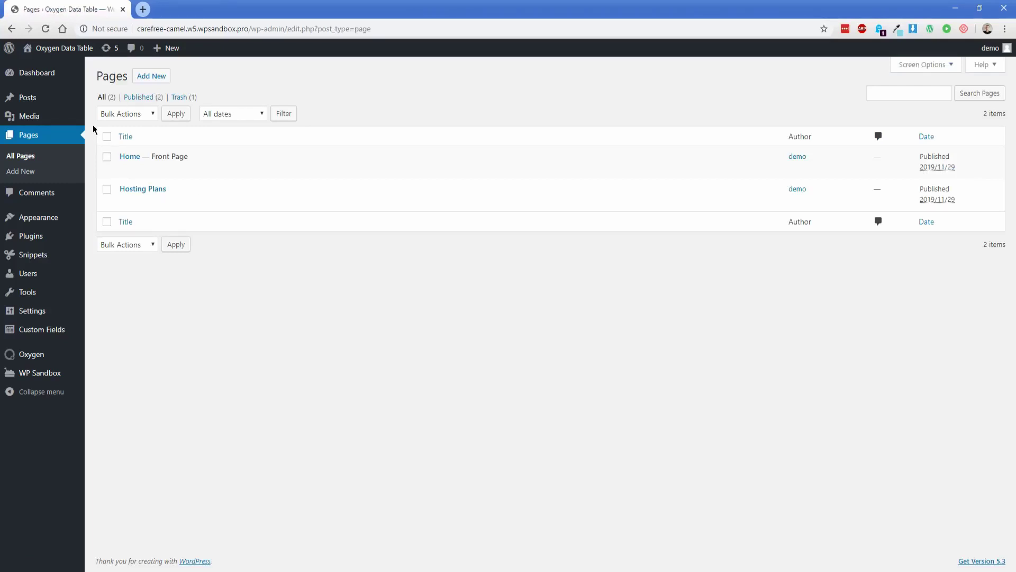
pyautogui.moveTo(56, 333)
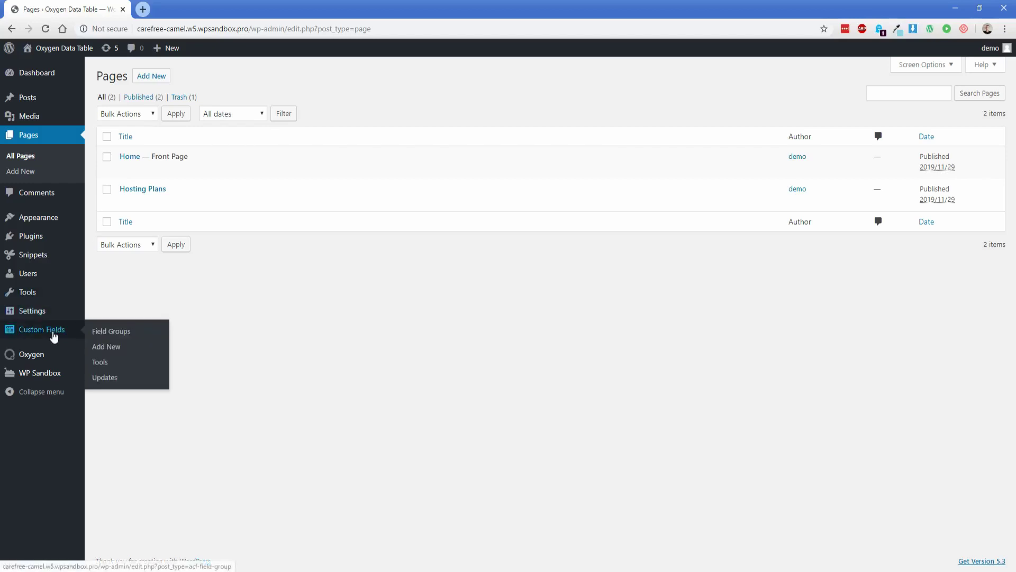
pyautogui.click(99, 344)
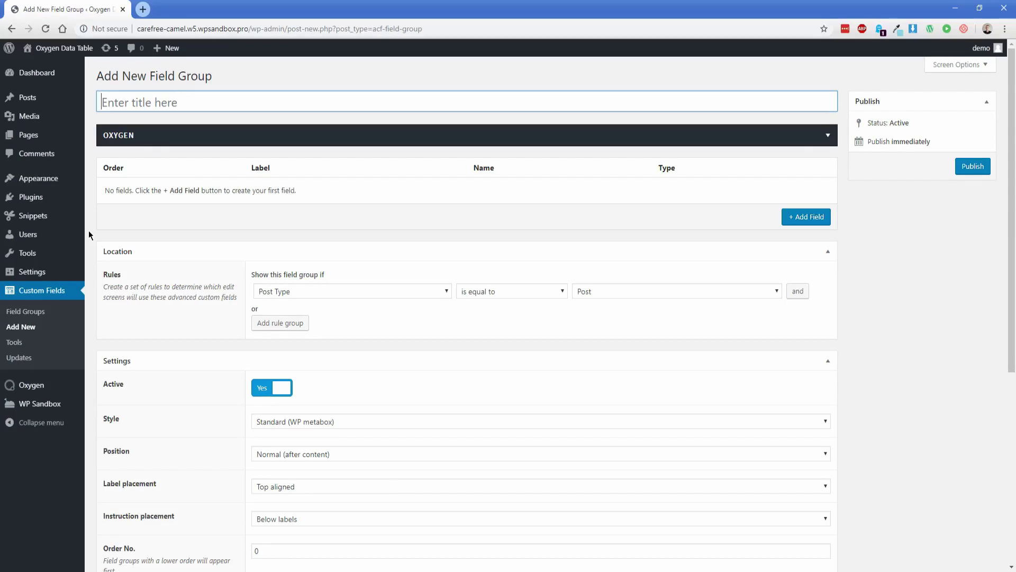
# Title the group 'Hosting plans', restrict it to Page = Hosting Plans, and add a field.
pyautogui.write('Hosting plans')
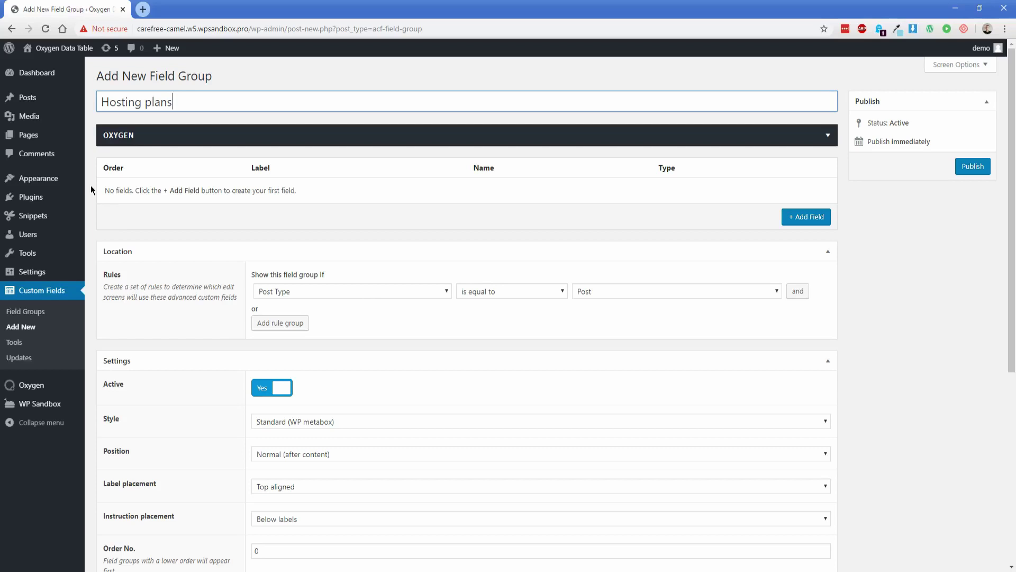
pyautogui.click(585, 296)
pyautogui.click(599, 314)
pyautogui.click(797, 292)
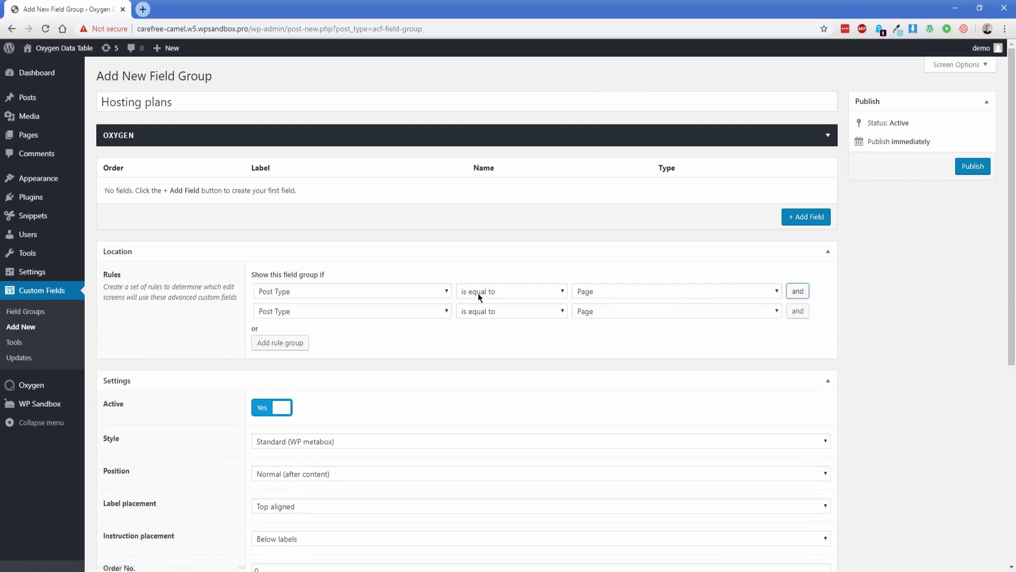
pyautogui.click(398, 313)
pyautogui.click(312, 456)
pyautogui.click(592, 313)
pyautogui.click(594, 335)
pyautogui.click(584, 339)
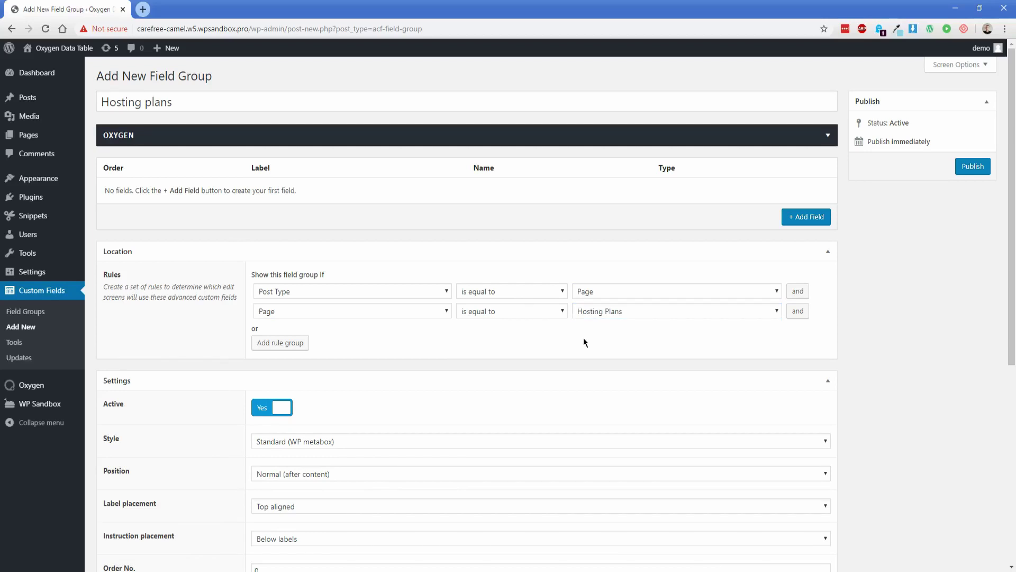
pyautogui.click(794, 223)
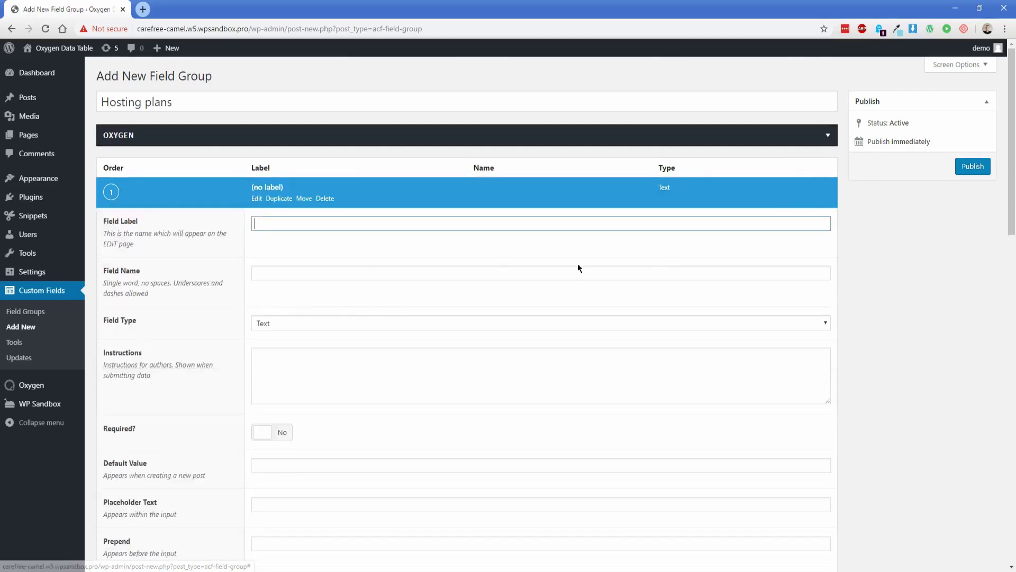
# Label the field 'All hosting plans' and make it a Repeater.
pyautogui.write('All hosting plans')
pyautogui.press('Tab')
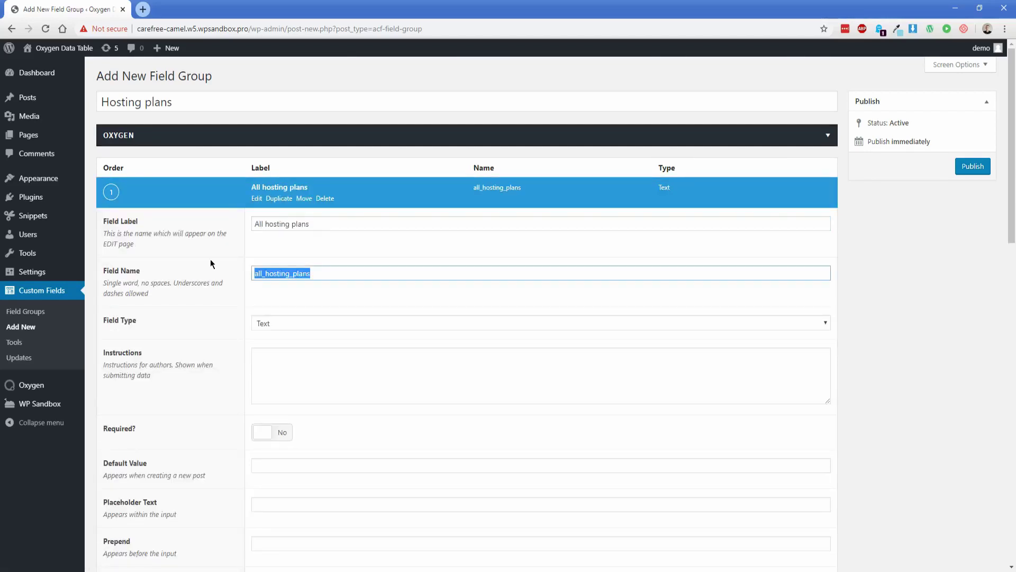
pyautogui.click(272, 321)
pyautogui.scroll(-4, 290, 424)
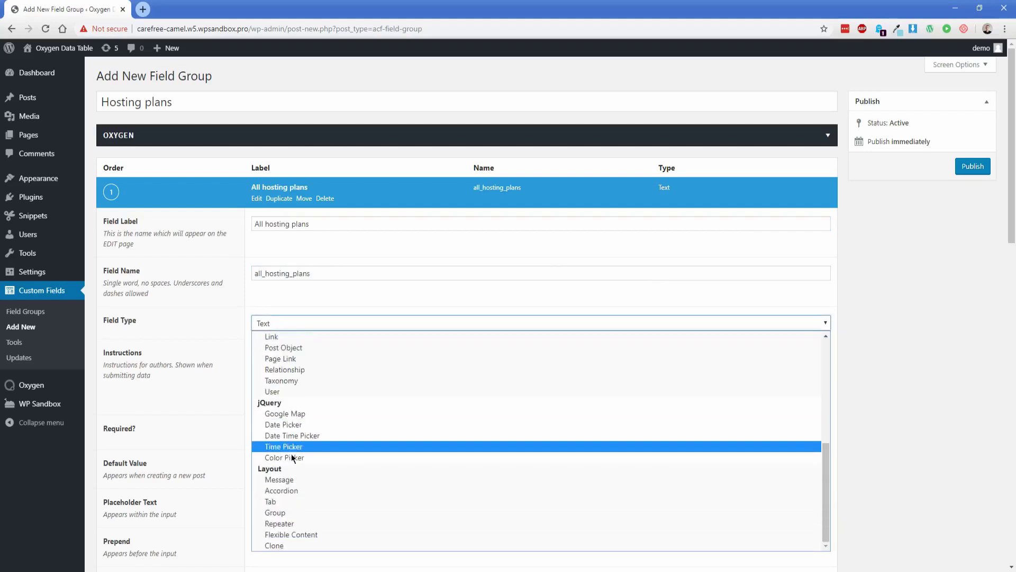
pyautogui.click(290, 523)
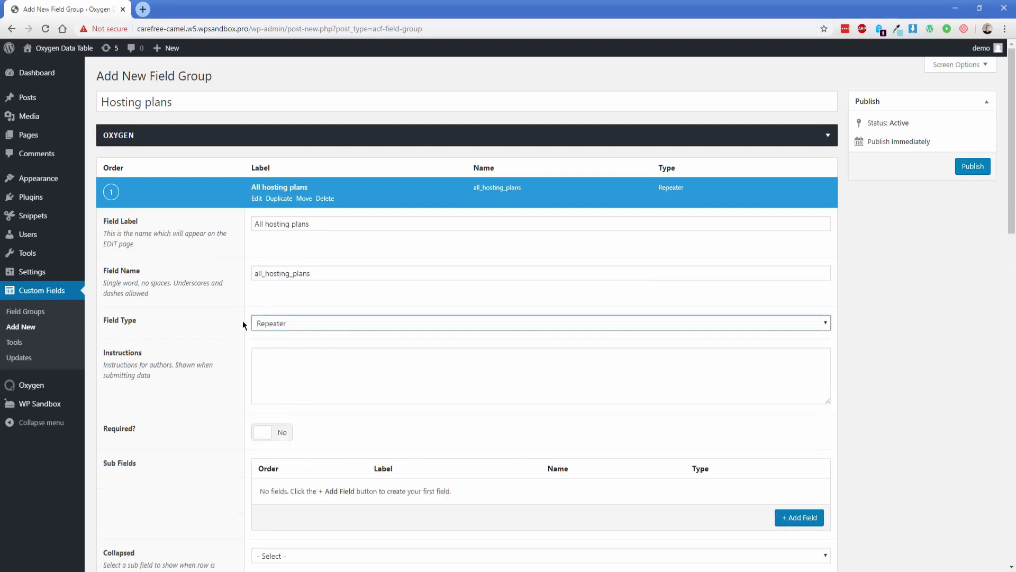
pyautogui.scroll(-3, 238, 326)
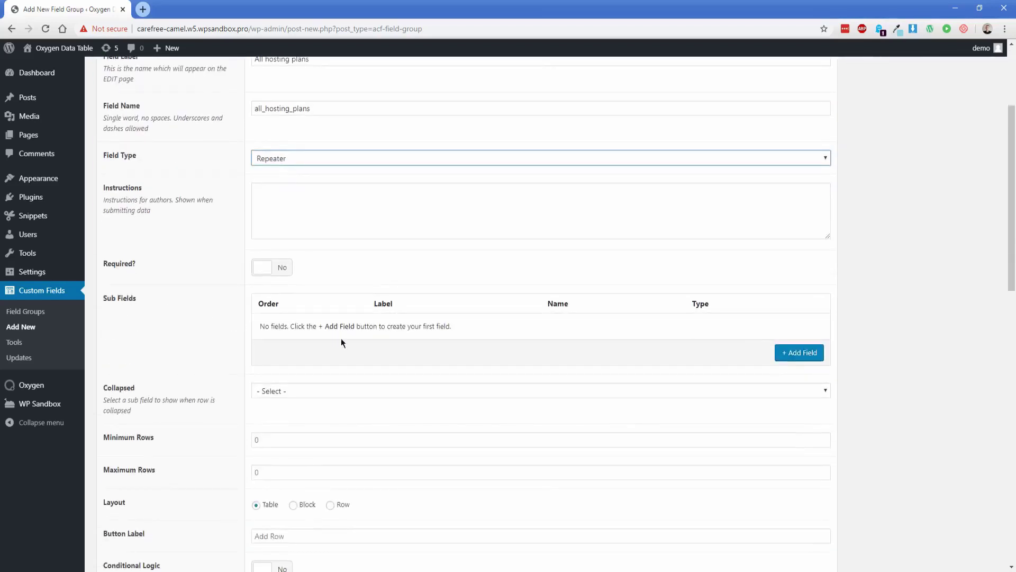
pyautogui.scroll(-1, 383, 354)
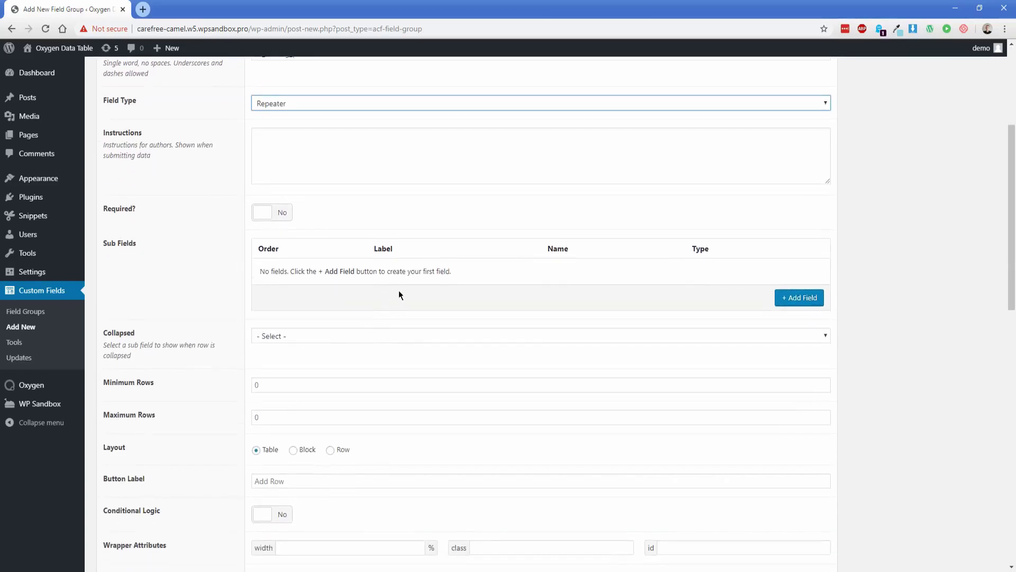
# Add the repeater's text sub-fields, starting with Plan Name.
pyautogui.click(791, 299)
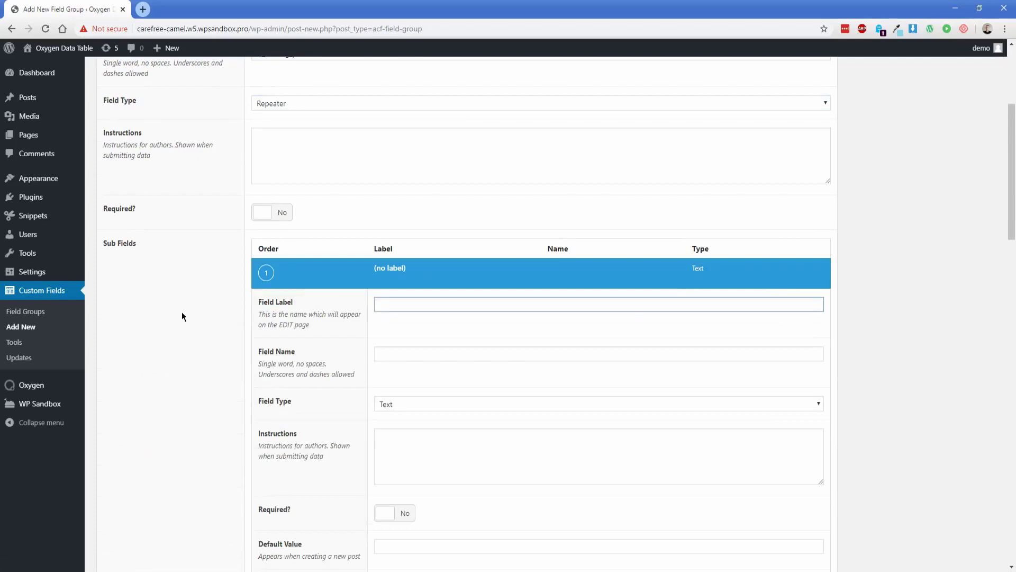
pyautogui.write('Plan Name')
pyautogui.press('Tab')
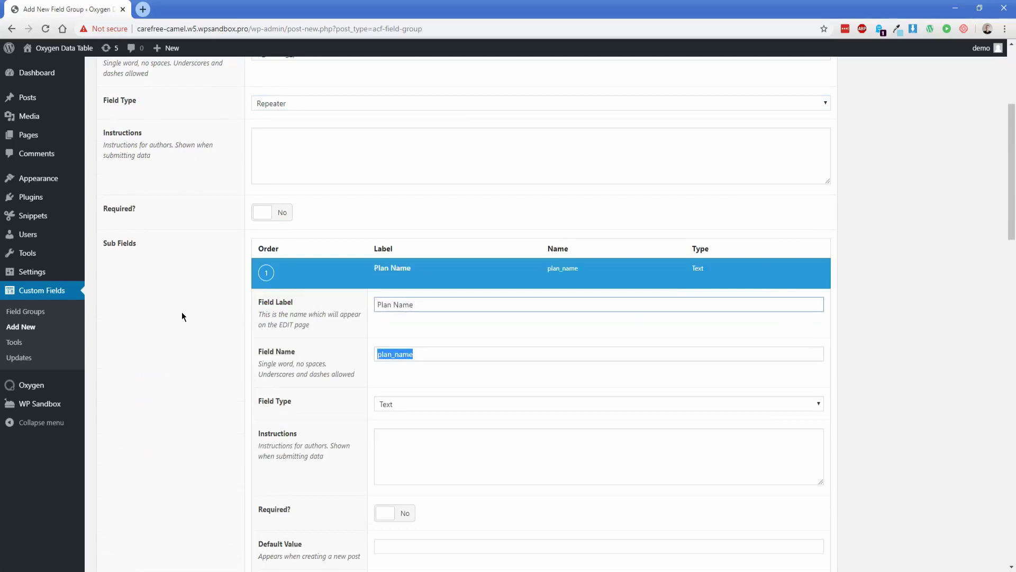
pyautogui.scroll(-6, 182, 312)
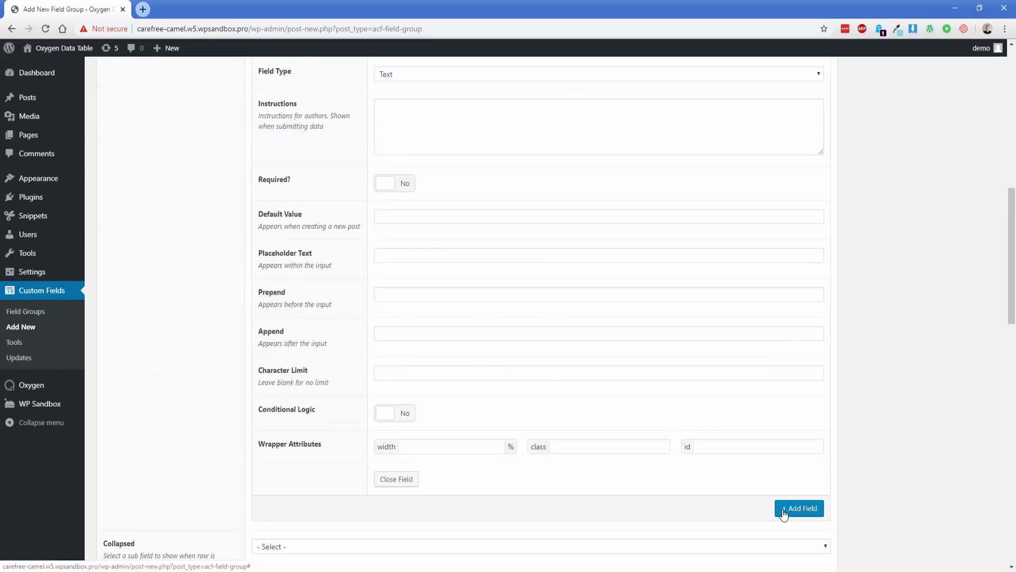
pyautogui.click(800, 509)
pyautogui.scroll(-4, 333, 325)
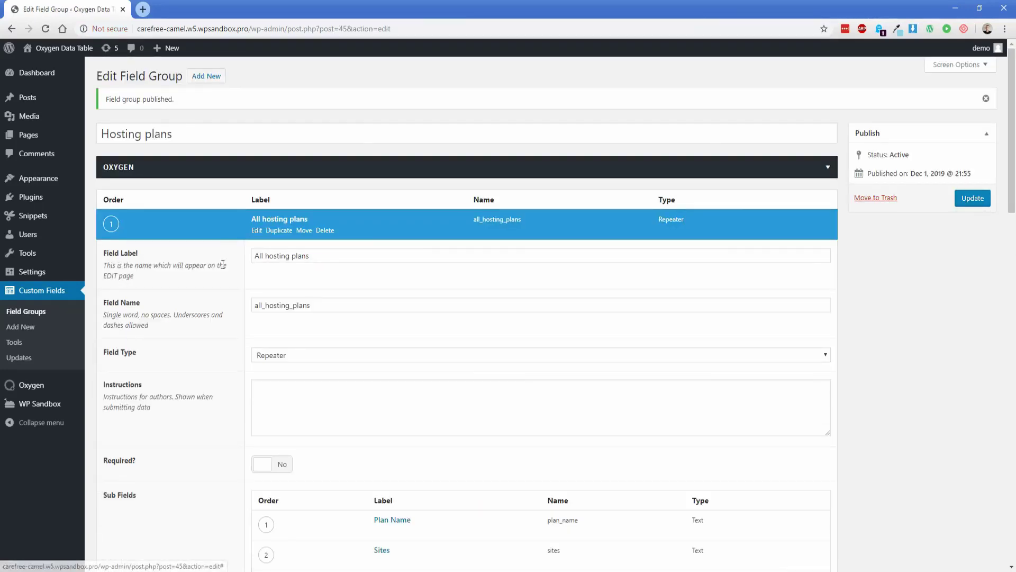
pyautogui.scroll(-4, 222, 278)
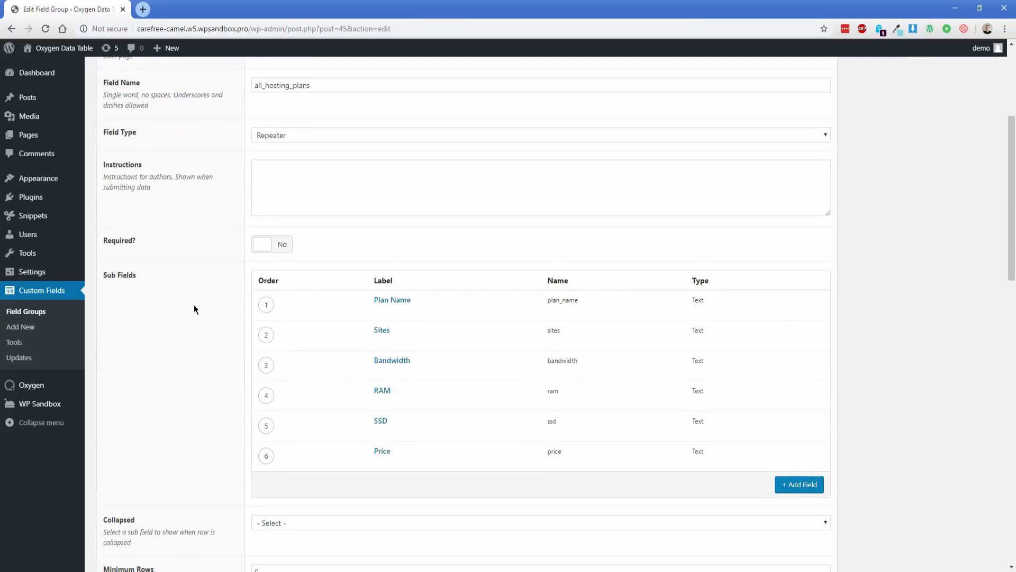
pyautogui.scroll(4, 175, 312)
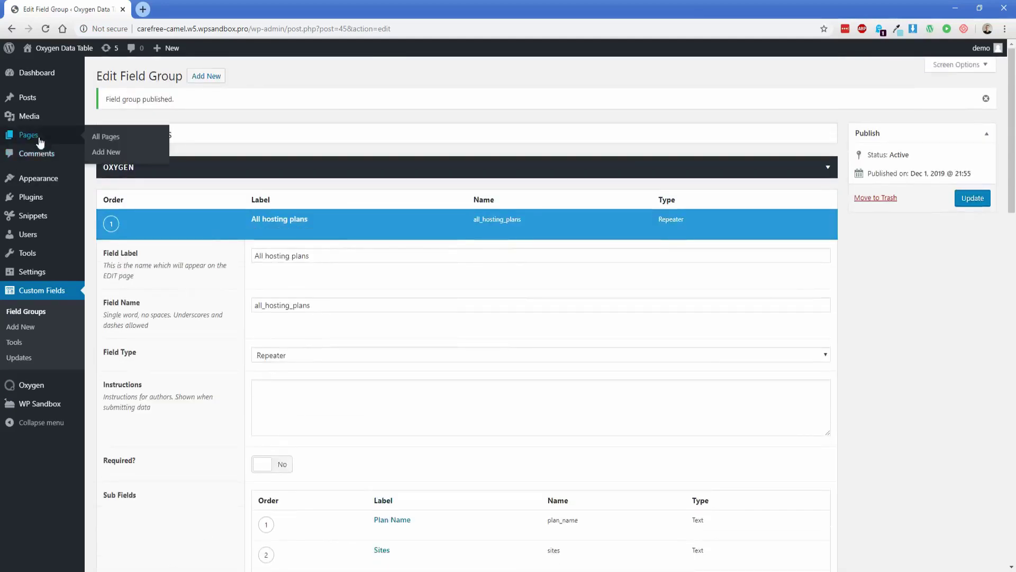
# Open the Hosting Plans page from the Pages list and add three pricing table rows.
pyautogui.click(39, 136)
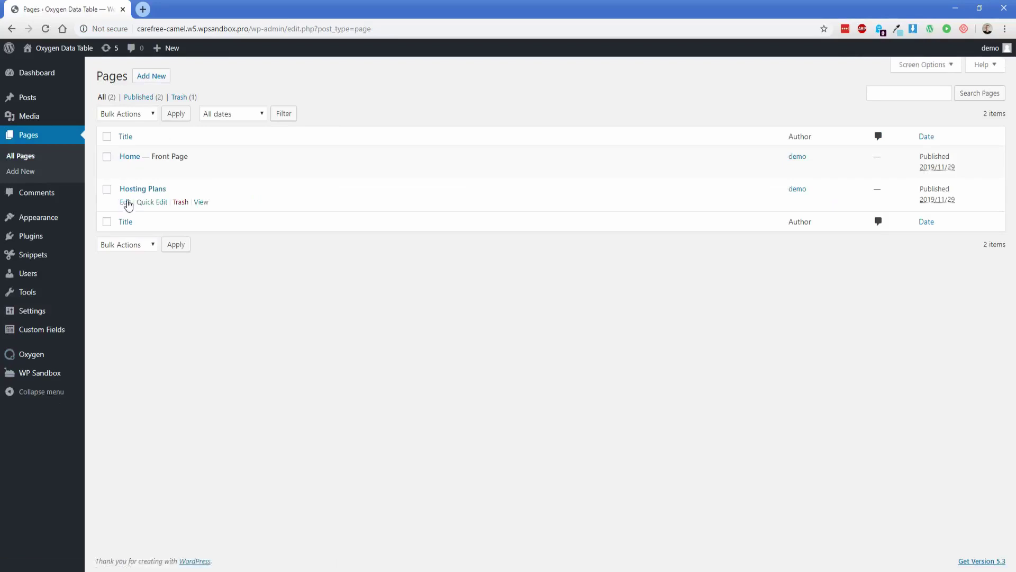
pyautogui.click(125, 202)
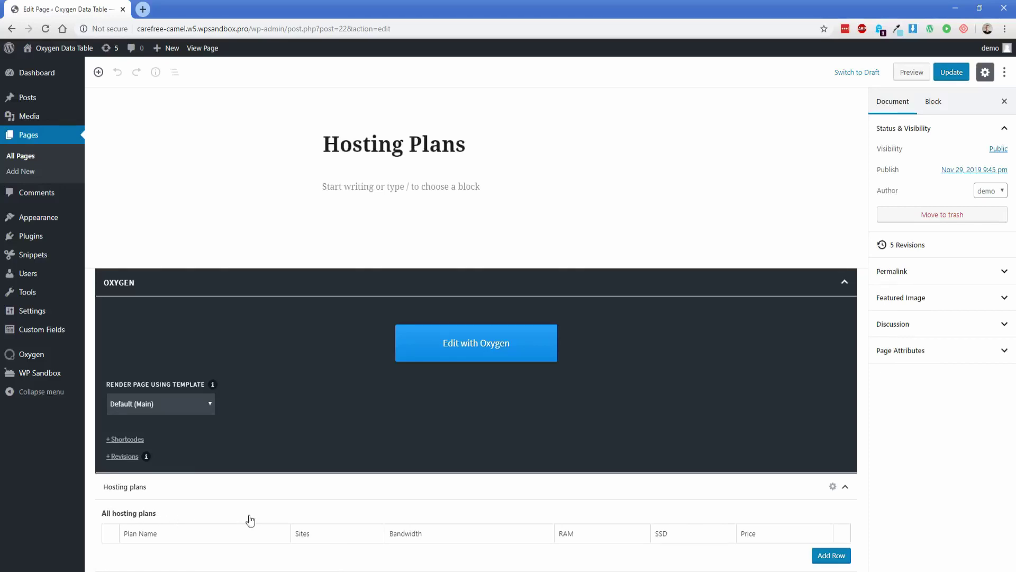
pyautogui.click(819, 555)
pyautogui.click(820, 555)
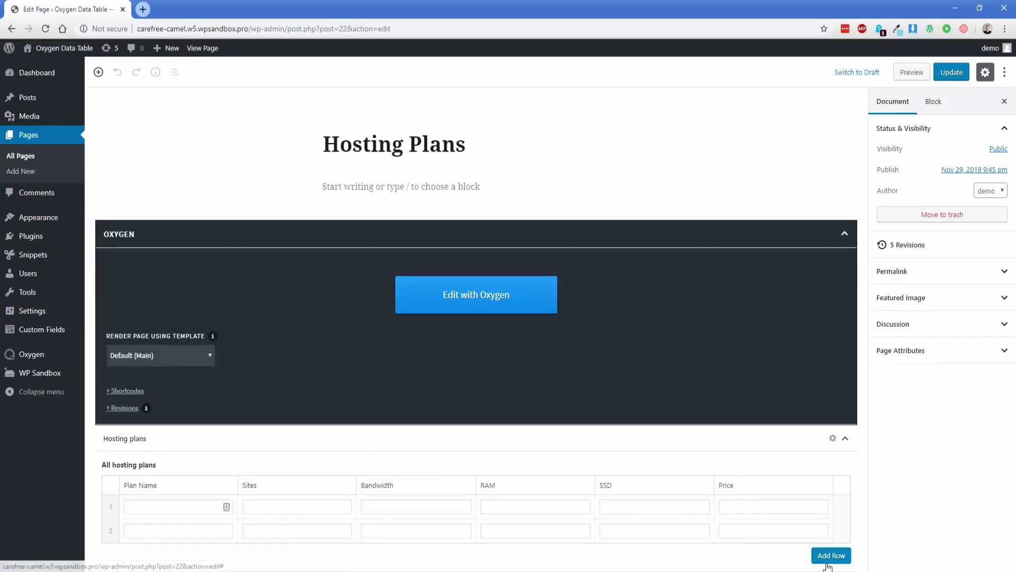
pyautogui.click(820, 555)
# Fill row 1: Basic, 1 site, 250GB bandwidth, 1GB RAM, 50GB SSD, $20/m.
pyautogui.click(147, 483)
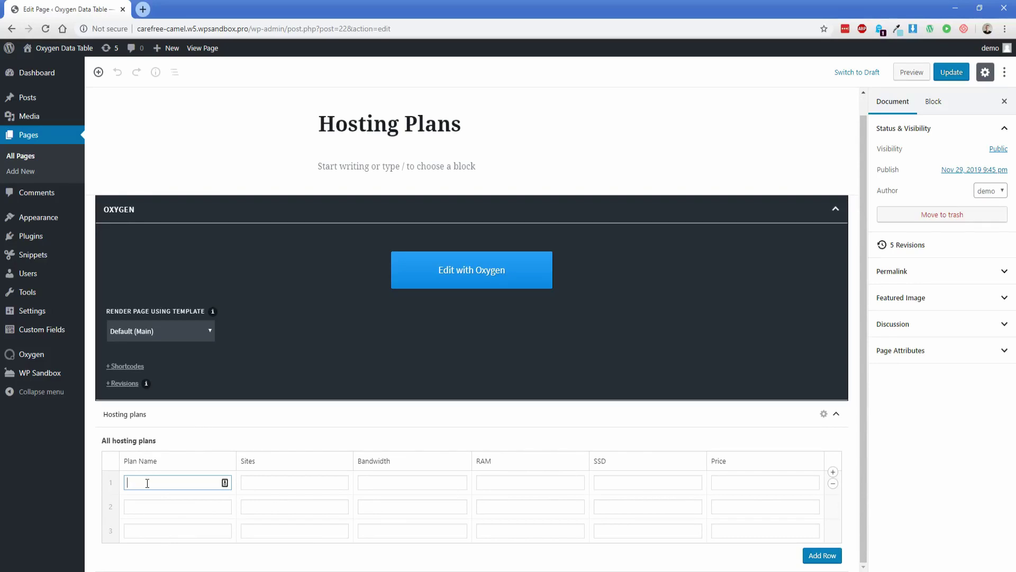
pyautogui.write('Basic')
pyautogui.press('Tab')
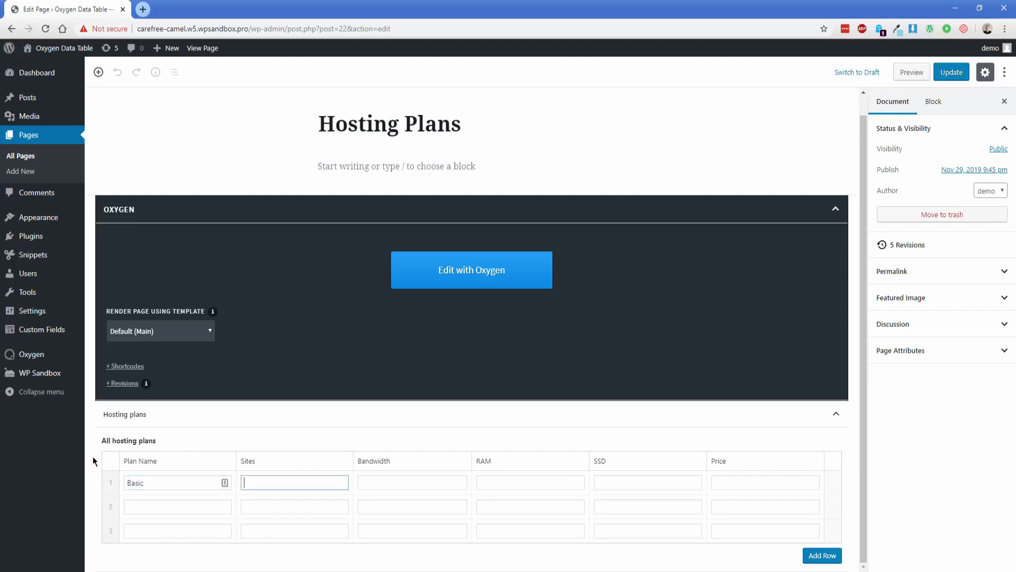
pyautogui.write('1')
pyautogui.press('Tab')
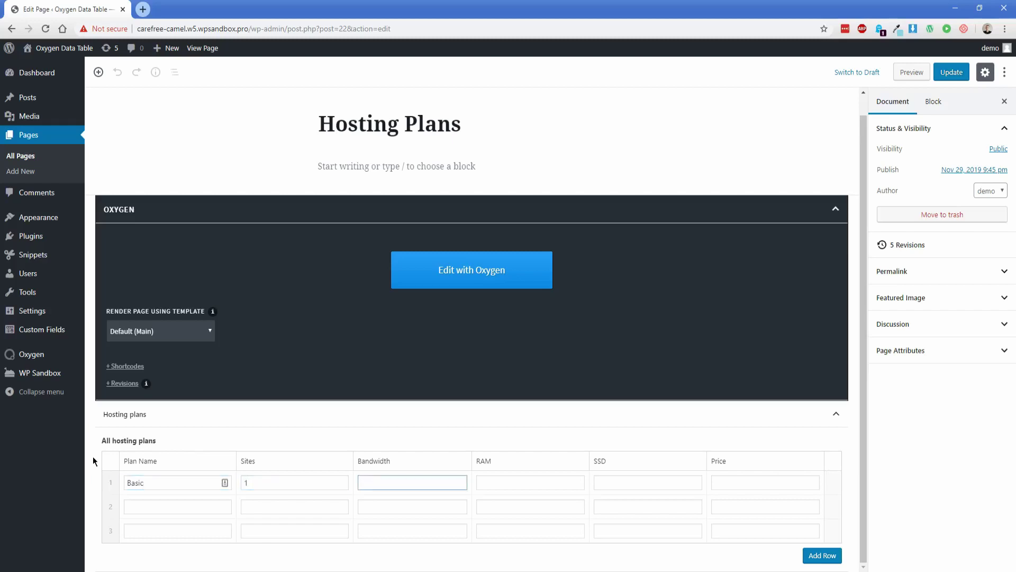
pyautogui.write('250GB')
pyautogui.press('Tab')
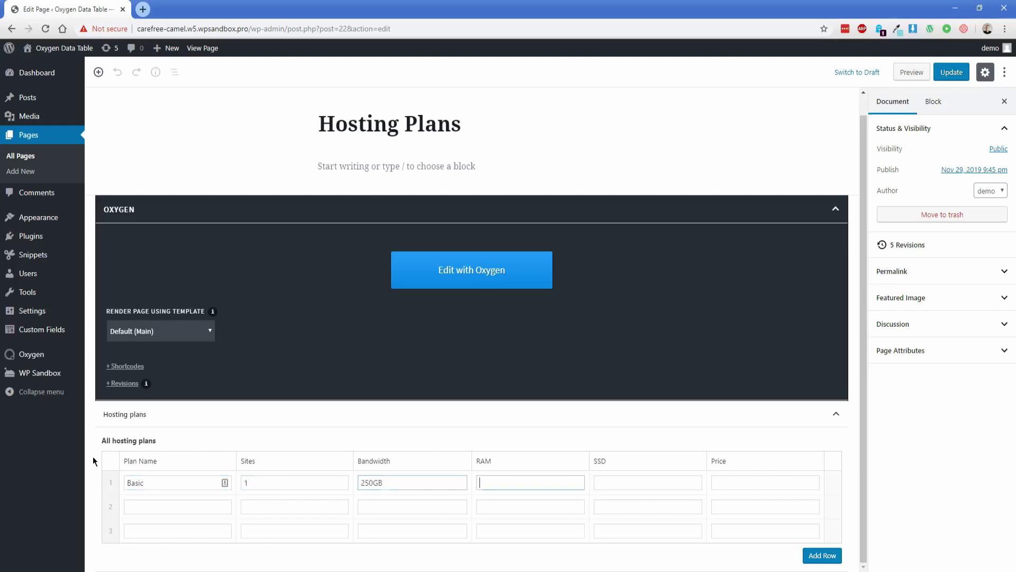
pyautogui.write('1GB')
pyautogui.press('Tab')
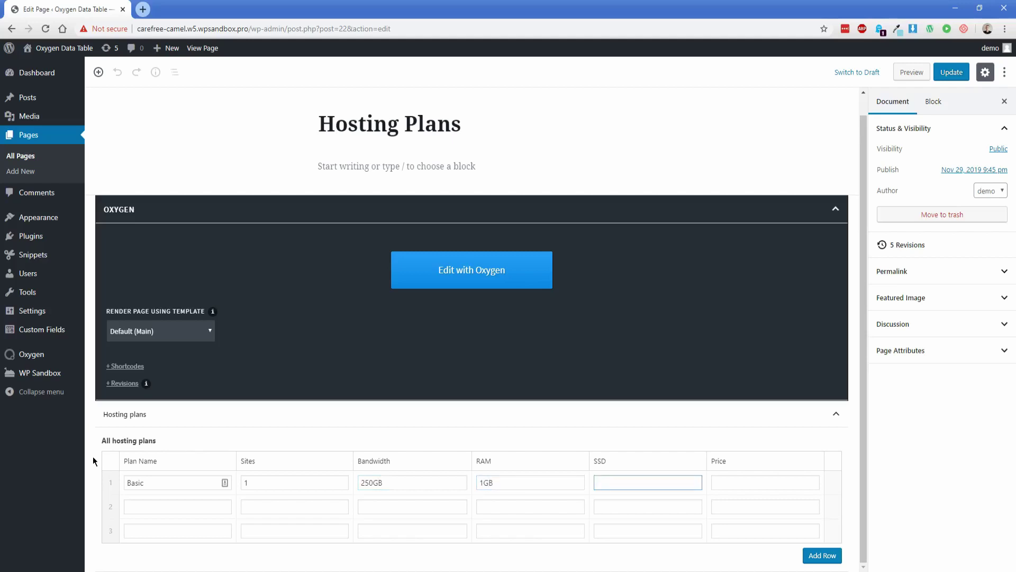
pyautogui.write('50GB')
pyautogui.press('Tab')
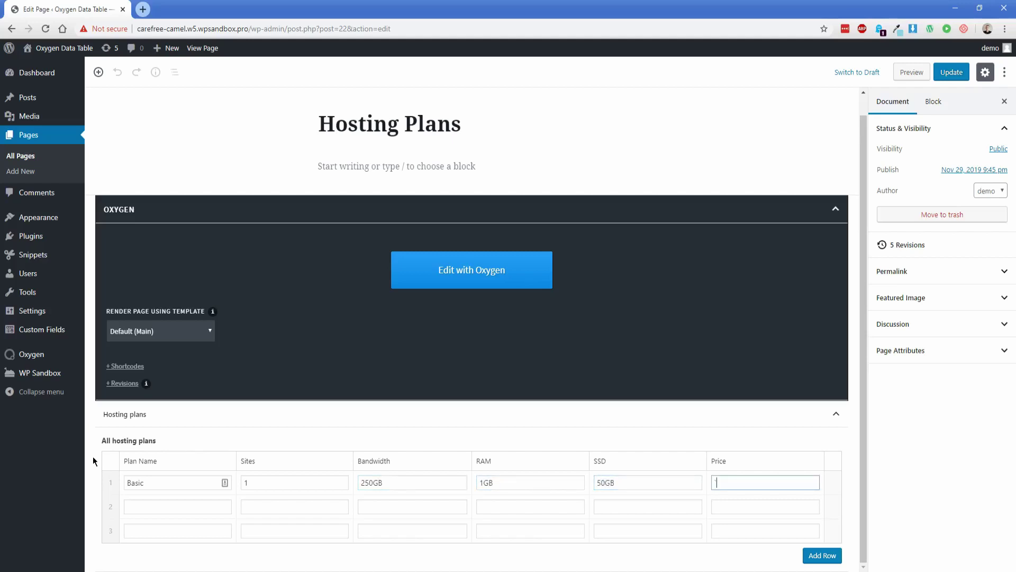
pyautogui.write('$20/m')
# Update the page and open it in Oxygen's visual editor.
pyautogui.click(156, 504)
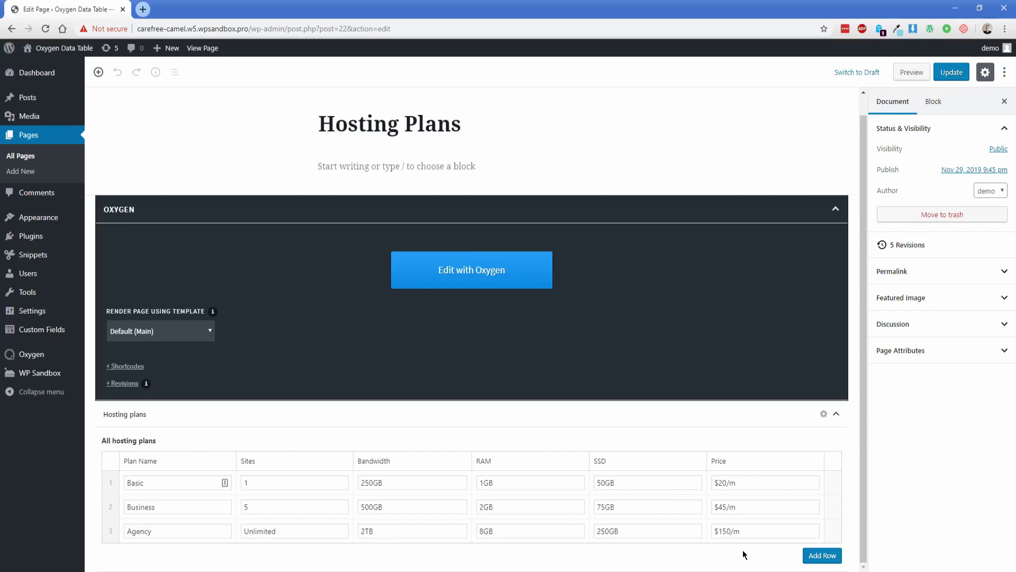
pyautogui.click(952, 74)
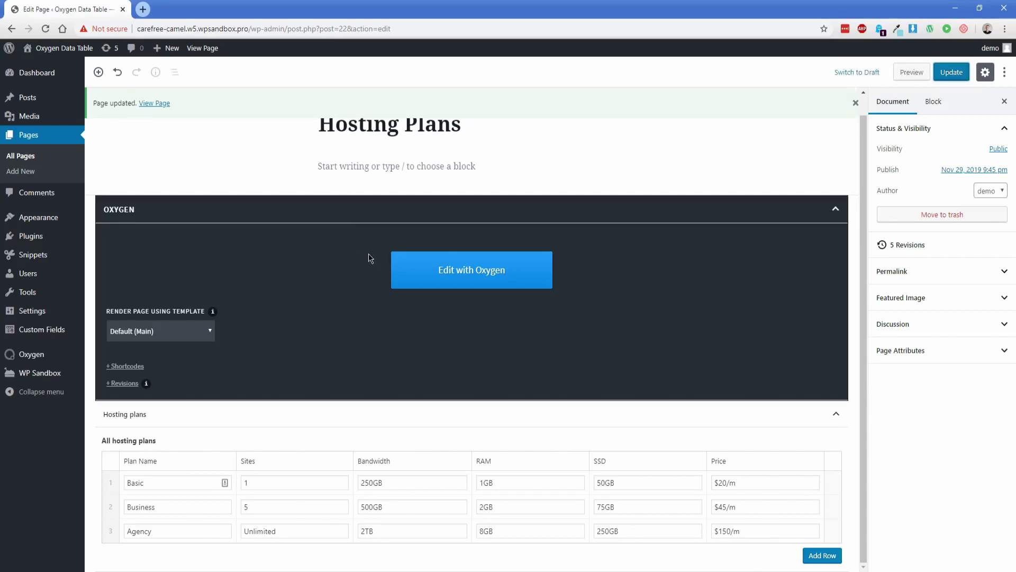
pyautogui.click(409, 270)
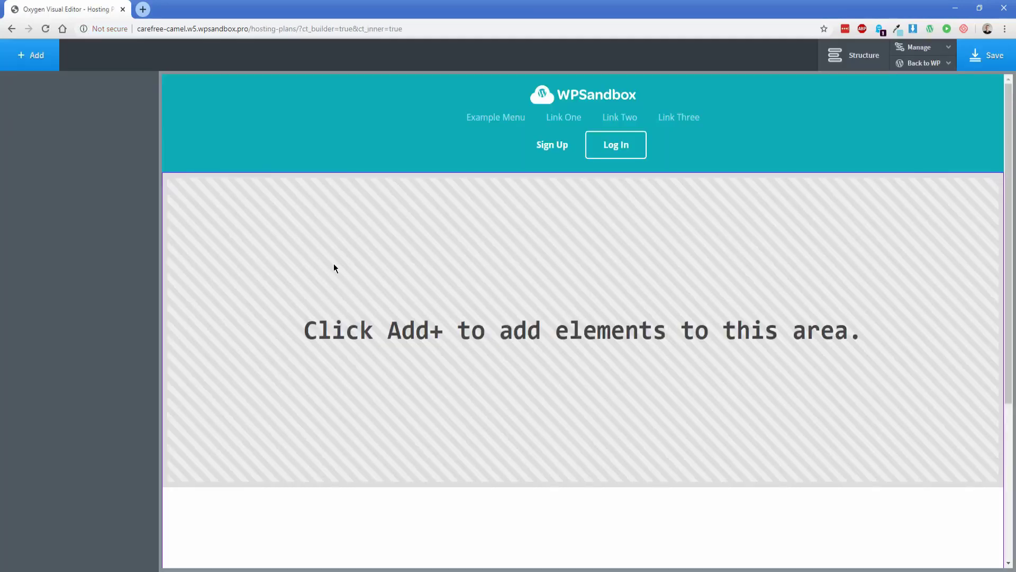
# Add a section with background colour #f6f7fb.
pyautogui.click(30, 55)
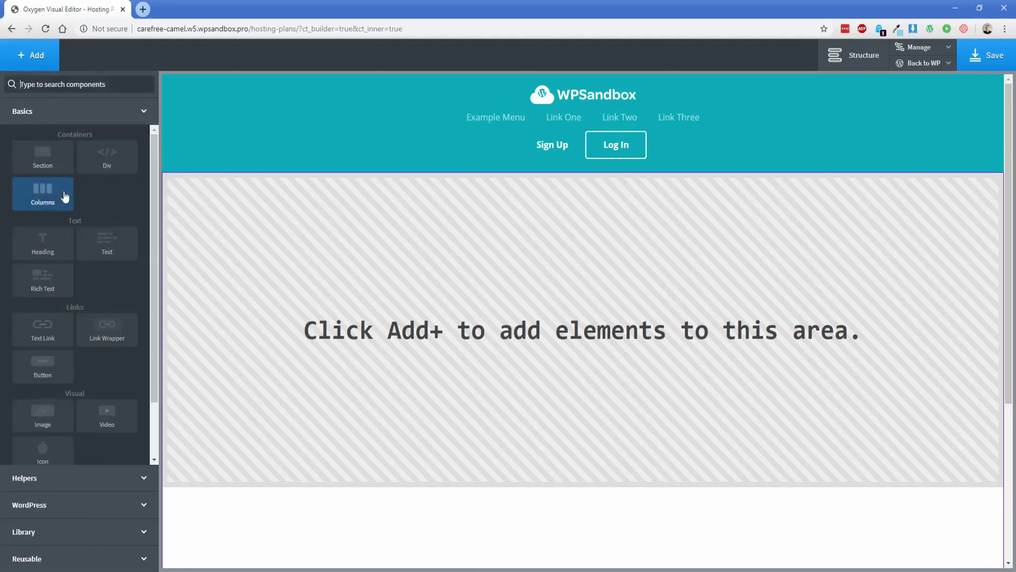
pyautogui.click(45, 157)
pyautogui.click(65, 225)
pyautogui.write('#')
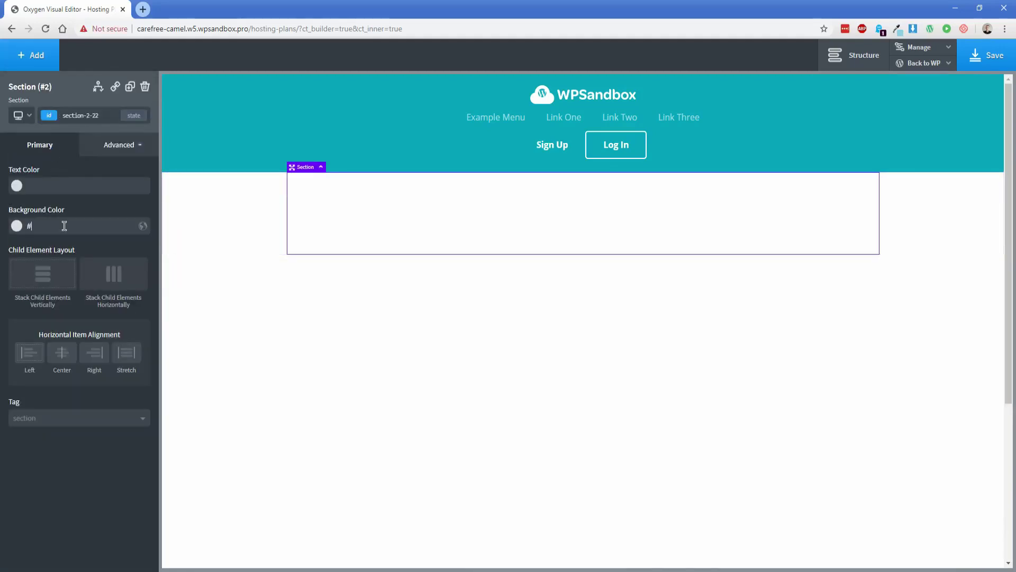
pyautogui.write('f6f7fb')
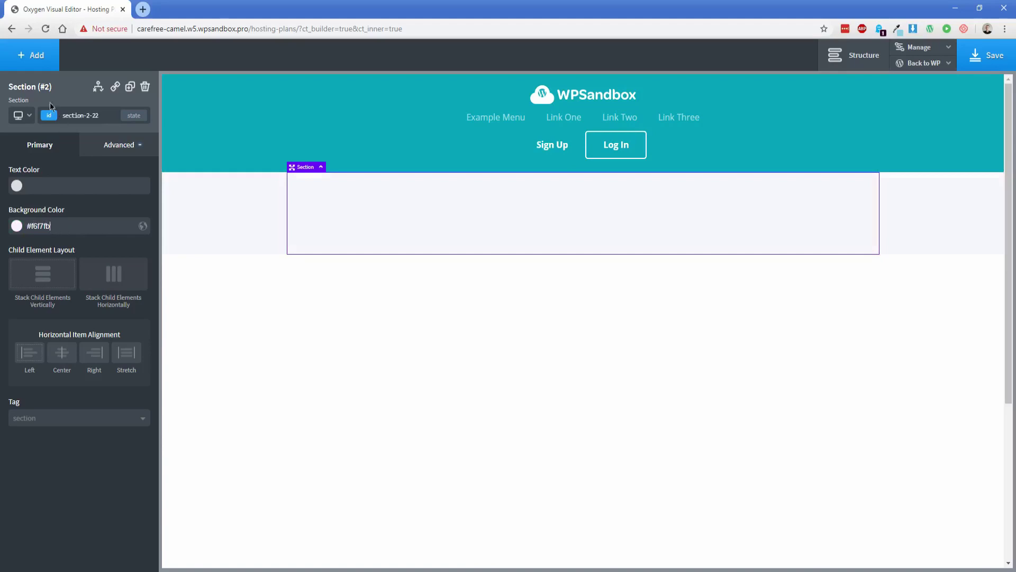
# Add a heading showing the dynamic post title, then an empty second section below.
pyautogui.click(30, 55)
pyautogui.click(43, 246)
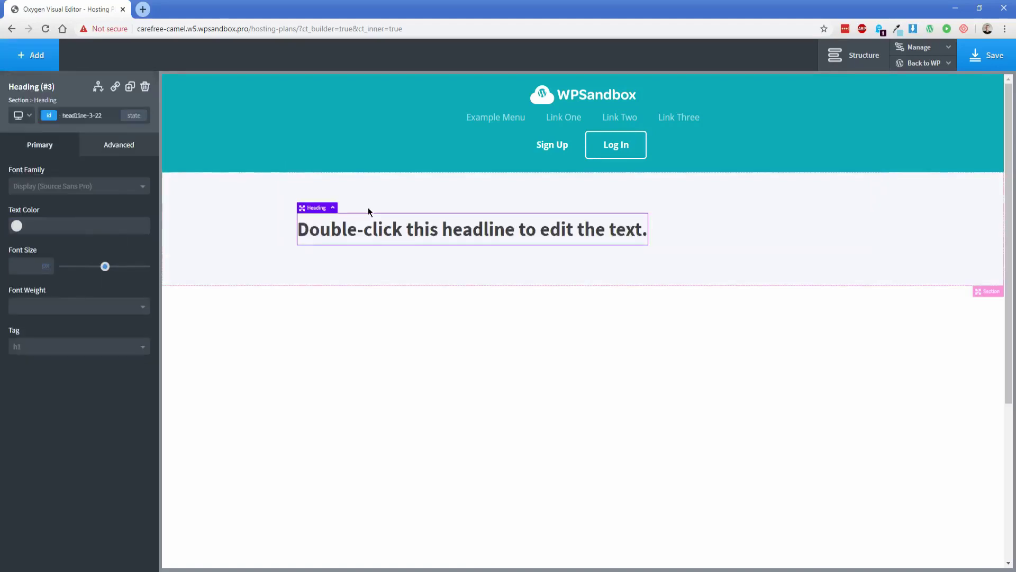
pyautogui.doubleClick(398, 229)
pyautogui.click(580, 58)
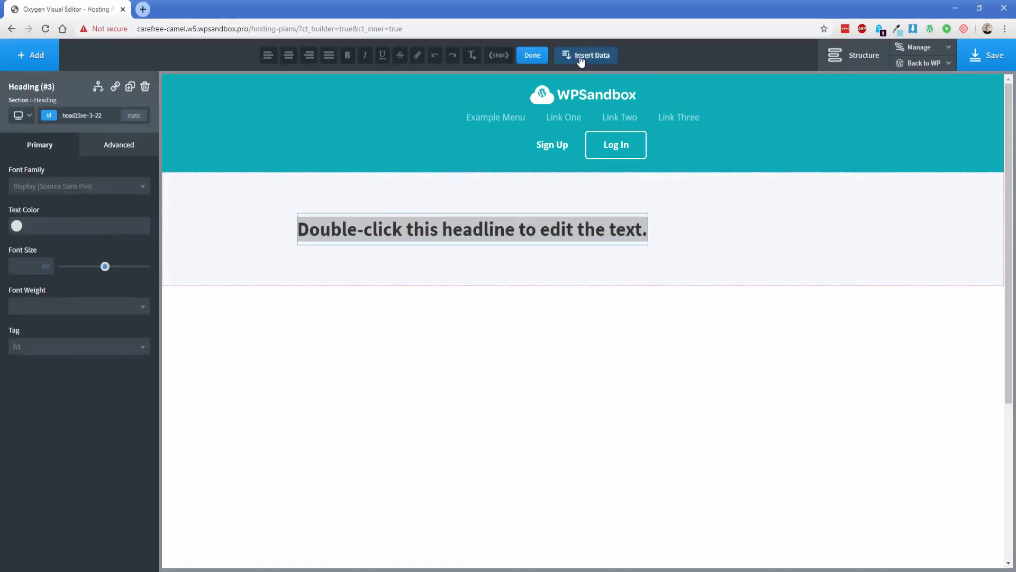
pyautogui.click(225, 179)
pyautogui.click(241, 225)
pyautogui.click(211, 244)
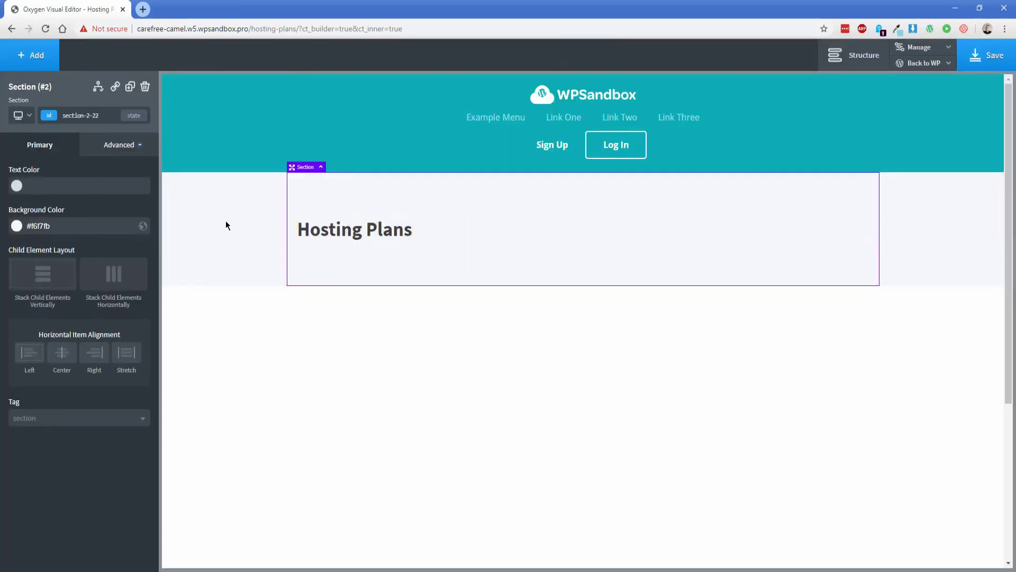
pyautogui.click(33, 62)
pyautogui.click(40, 163)
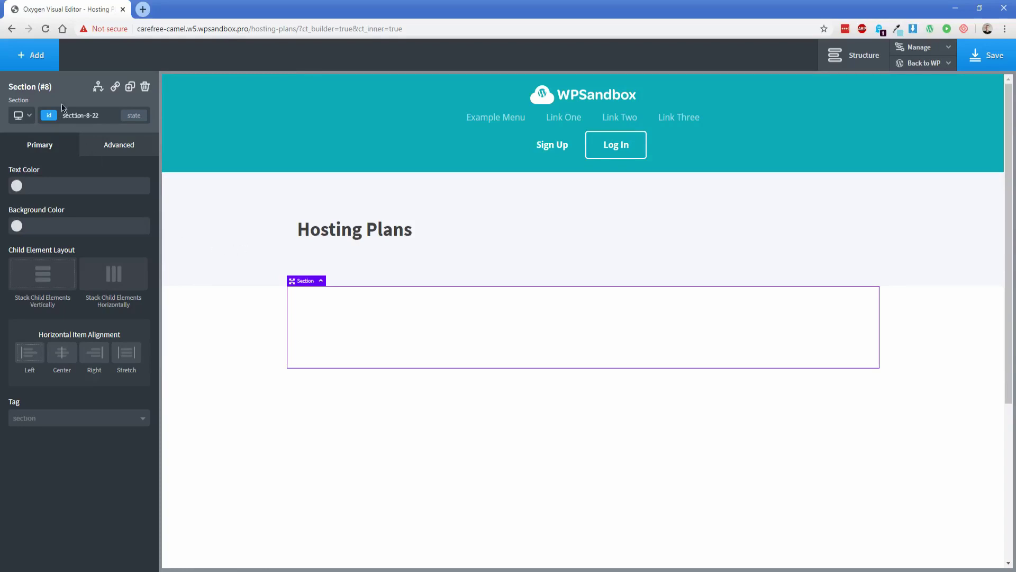
# Add a four-column Columns element to the new section, set to never stack.
pyautogui.click(35, 59)
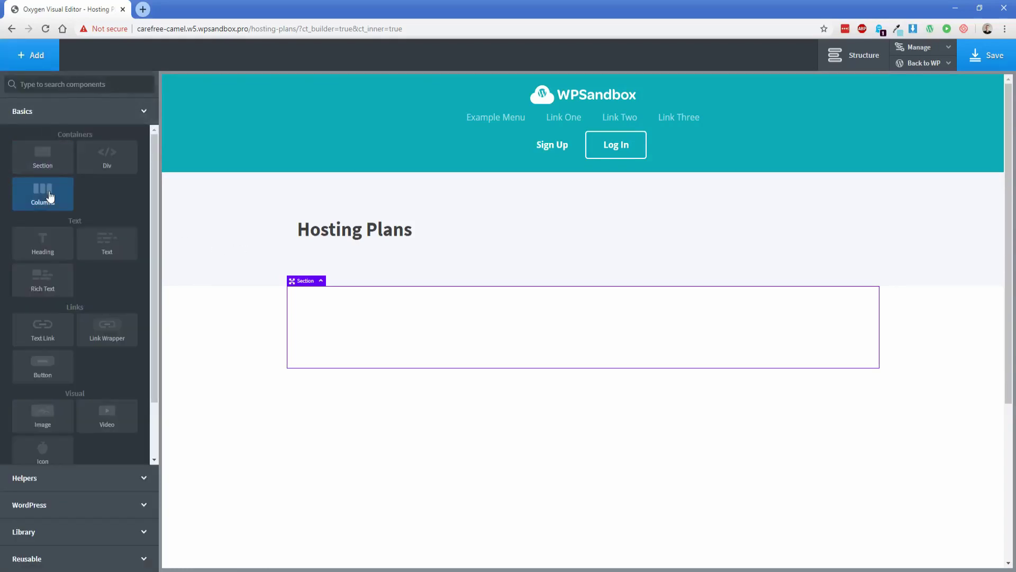
pyautogui.click(40, 191)
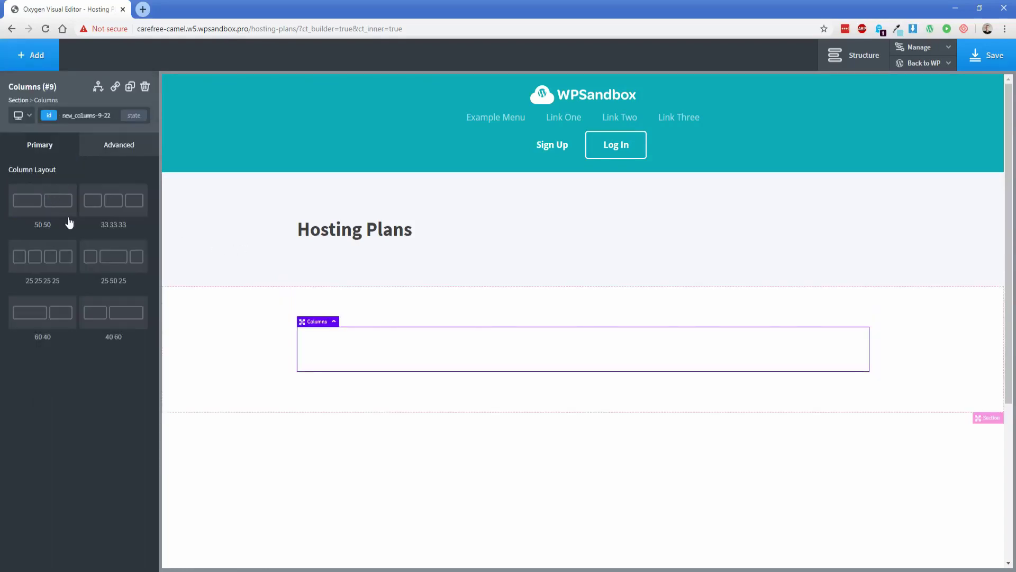
pyautogui.click(42, 266)
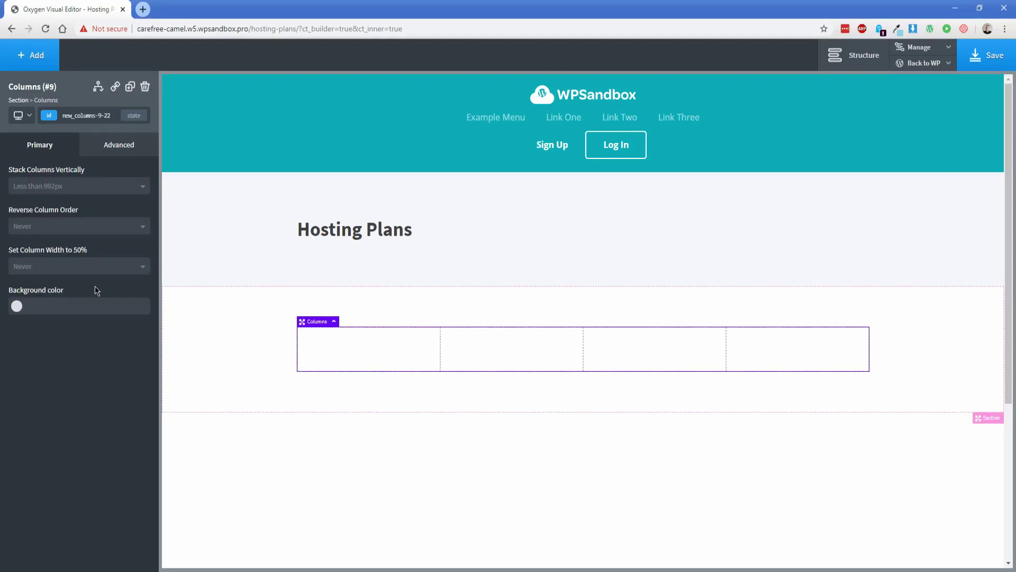
pyautogui.click(63, 193)
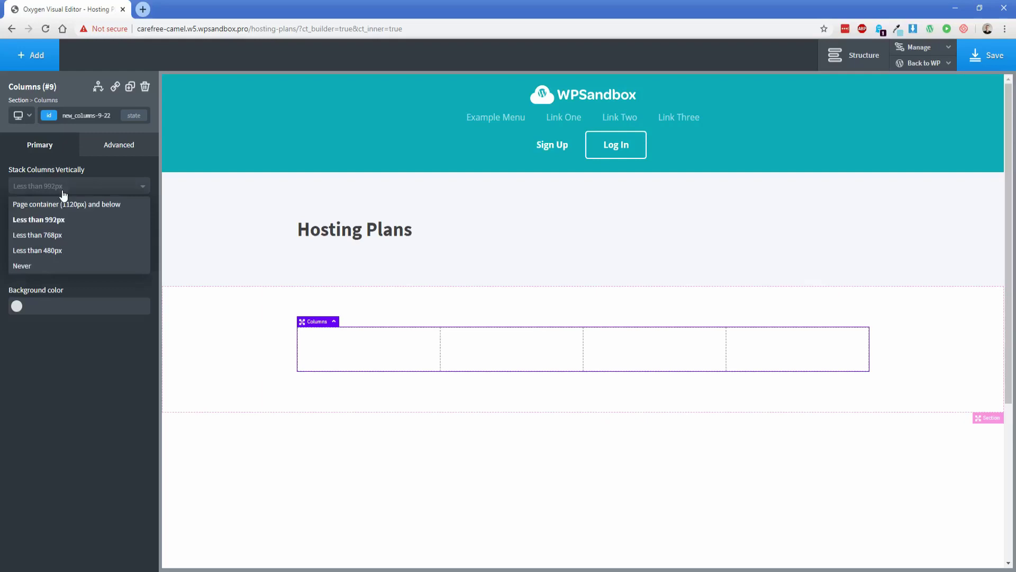
pyautogui.click(39, 267)
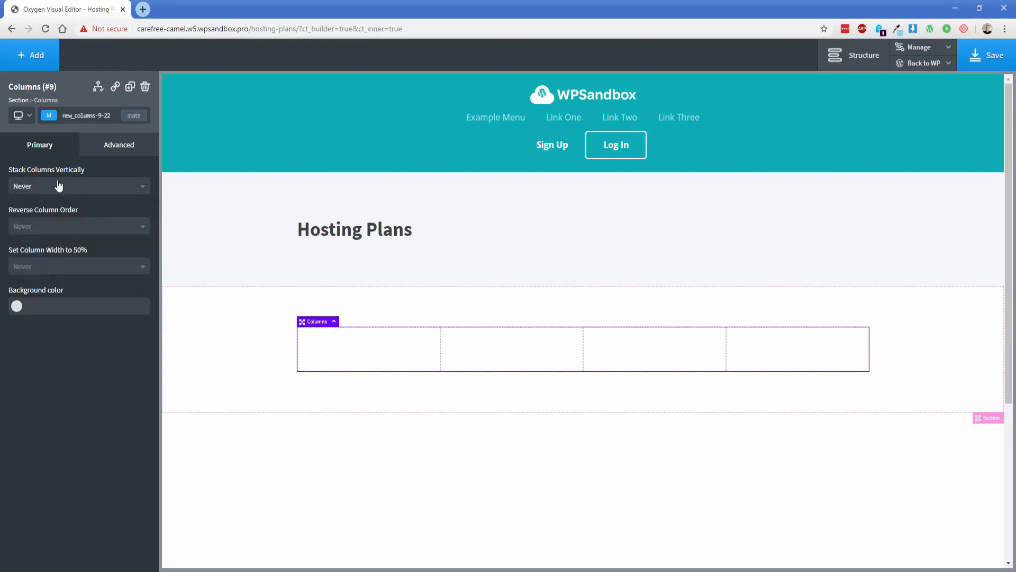
# Add a Repeater to the section, holding four never-stacking columns.
pyautogui.click(43, 68)
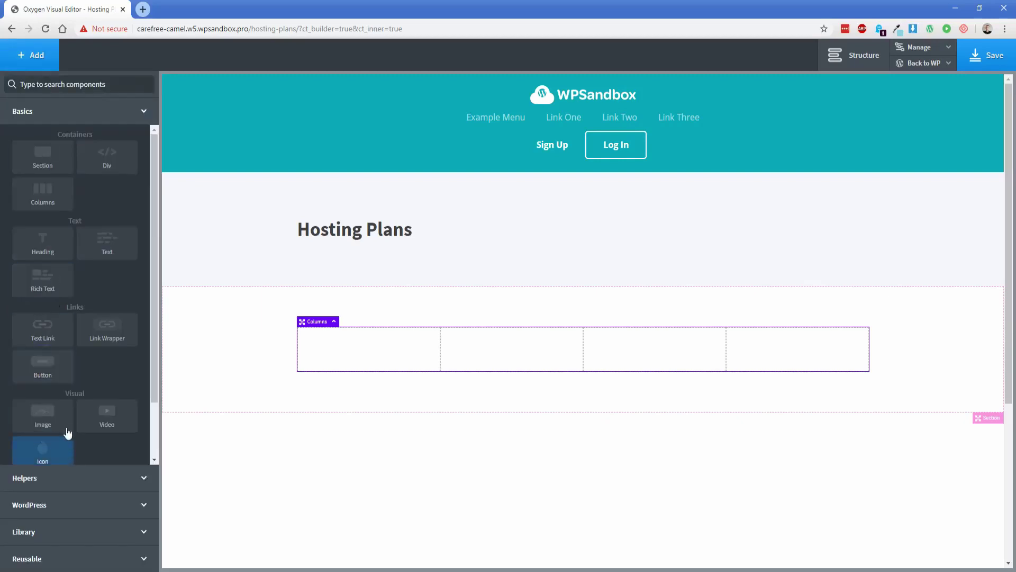
pyautogui.write('re')
pyautogui.click(45, 119)
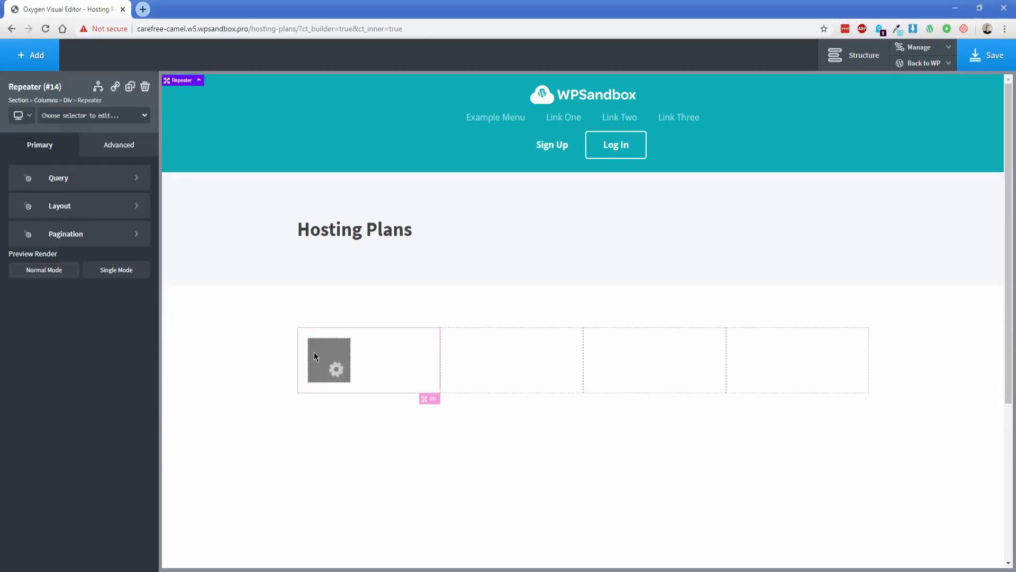
pyautogui.moveTo(315, 338); pyautogui.dragTo(339, 417)
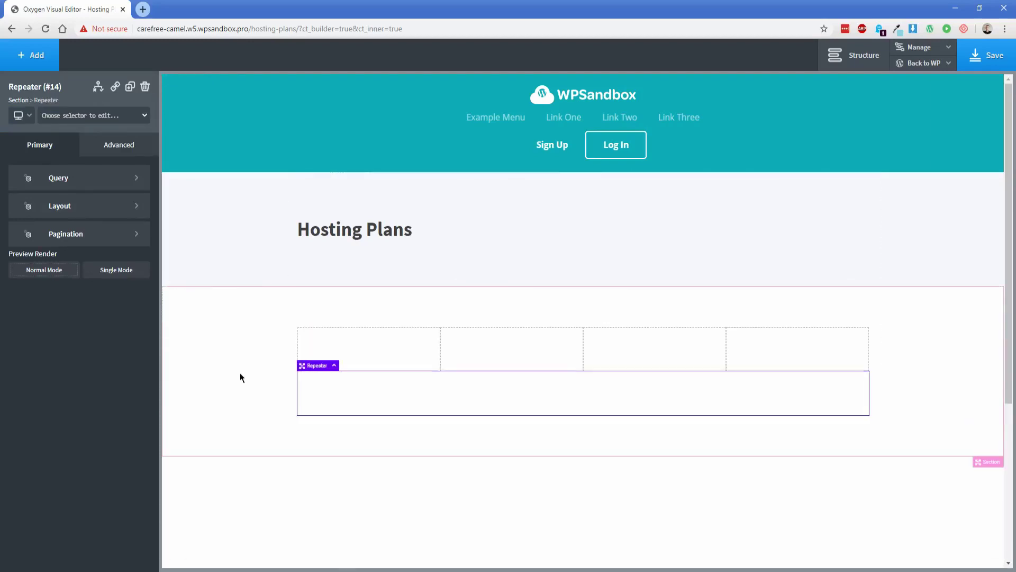
pyautogui.click(41, 59)
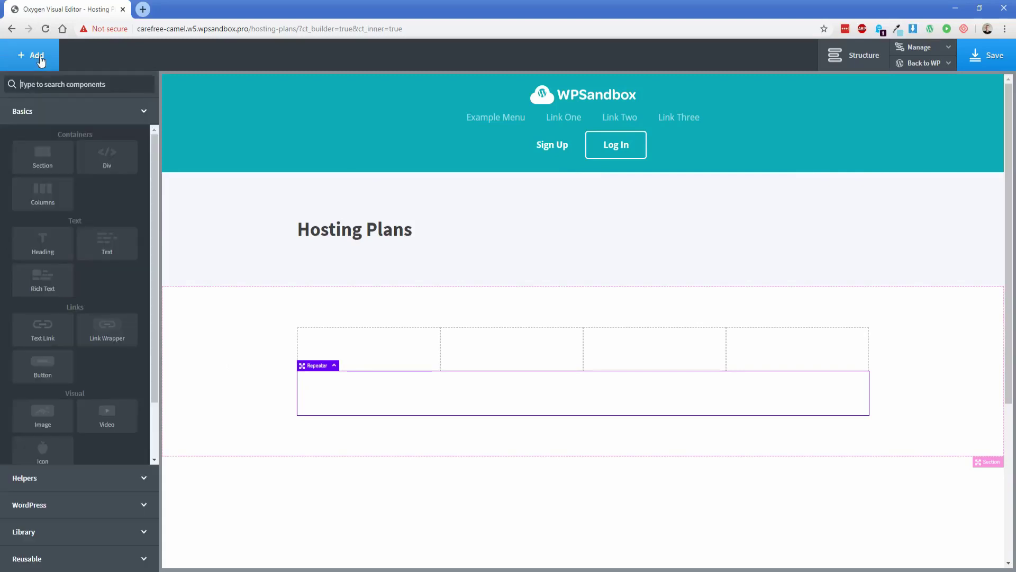
pyautogui.click(41, 199)
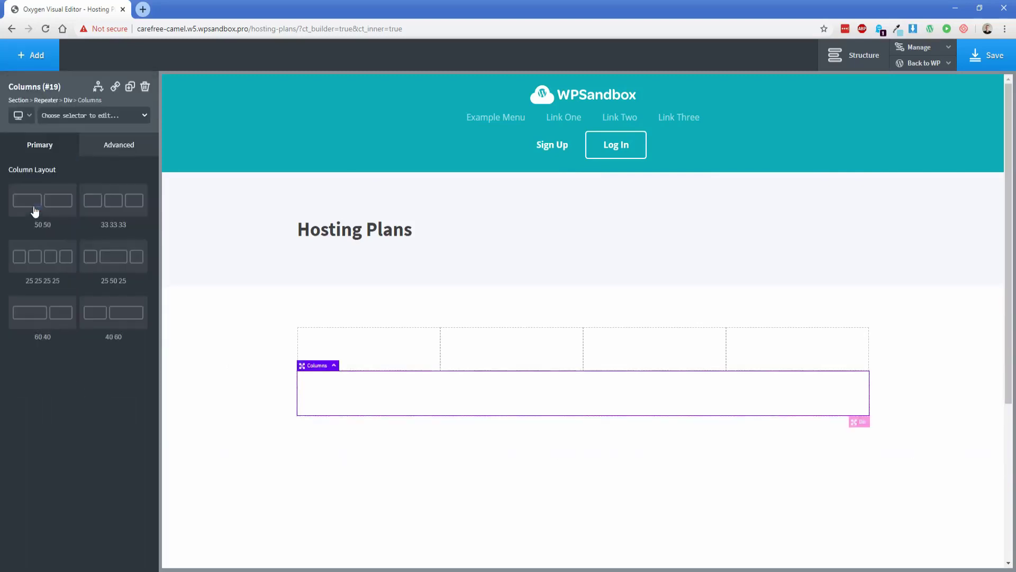
pyautogui.click(46, 264)
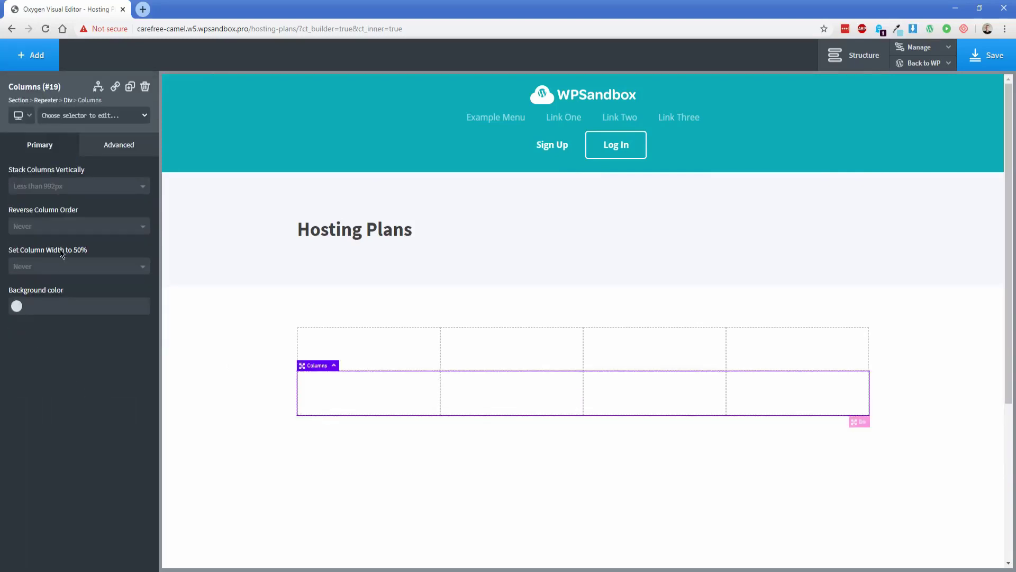
pyautogui.click(65, 192)
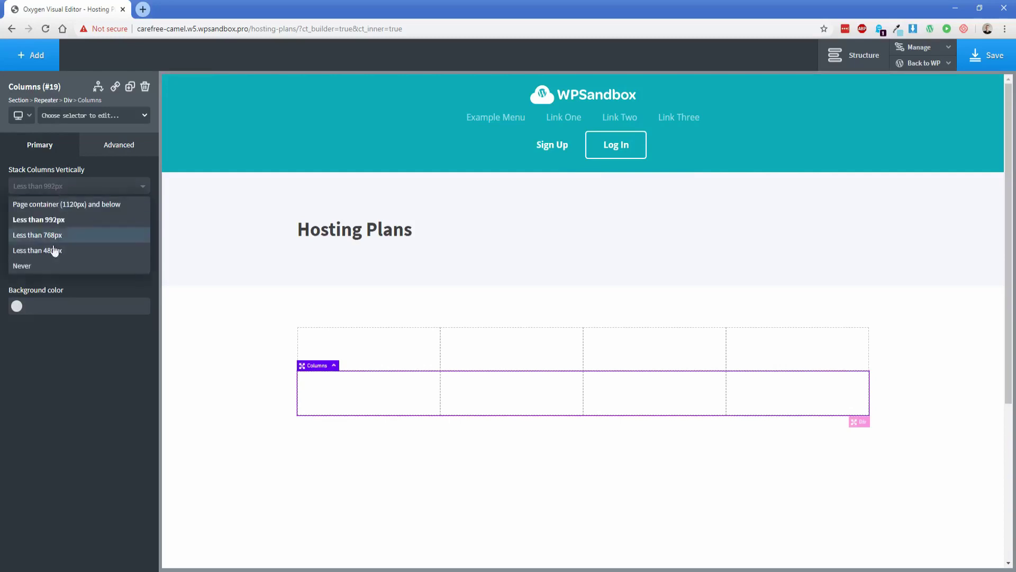
pyautogui.click(41, 265)
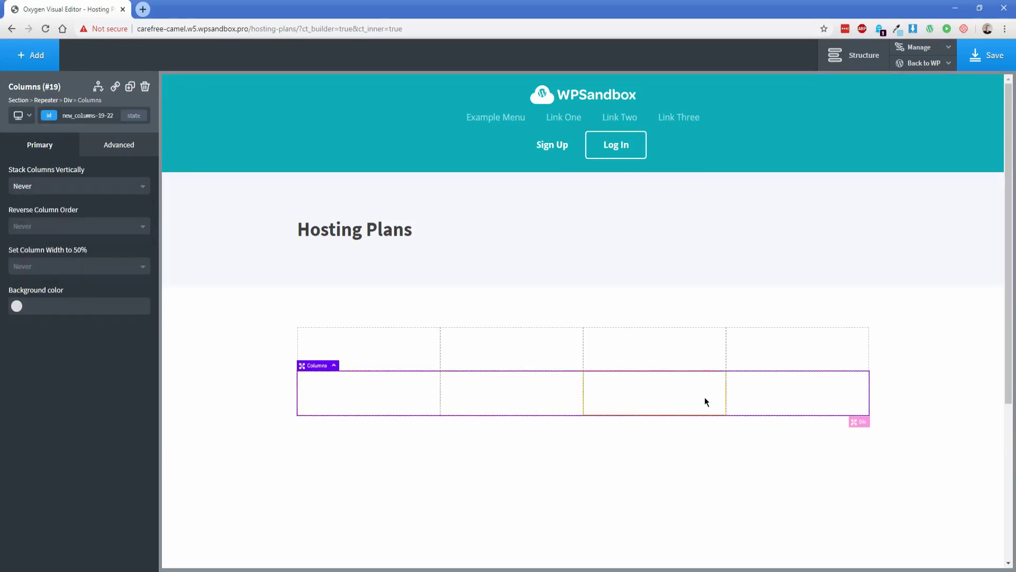
# Duplicate the repeater's fourth column twice for six cells and set body cell widths to 16%.
pyautogui.click(780, 401)
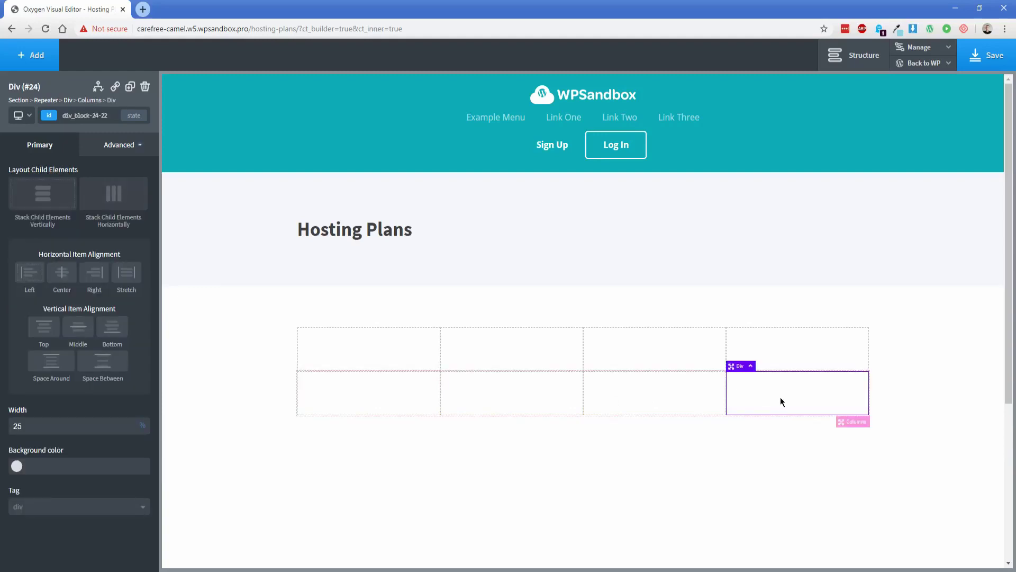
pyautogui.click(131, 90)
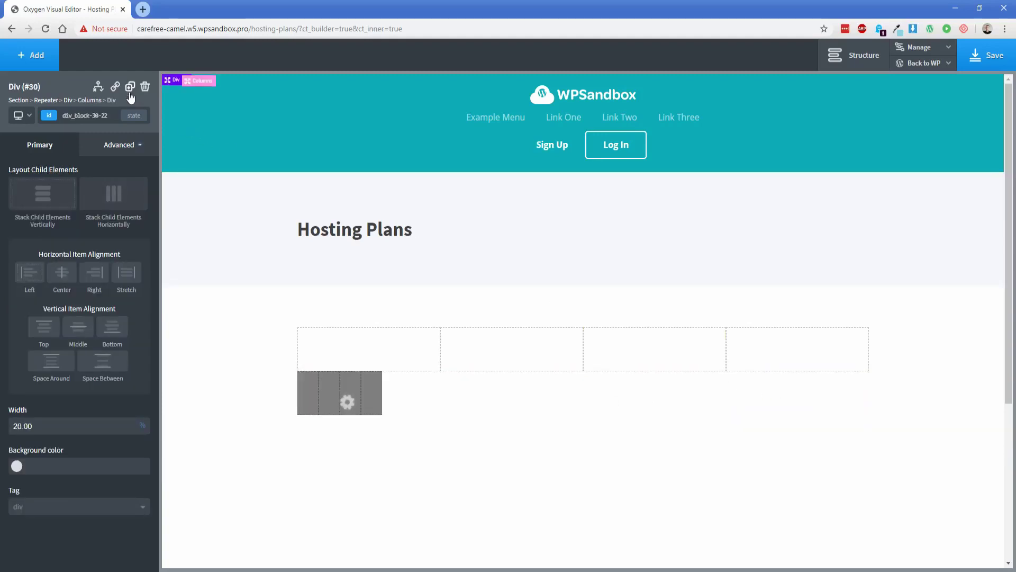
pyautogui.click(130, 94)
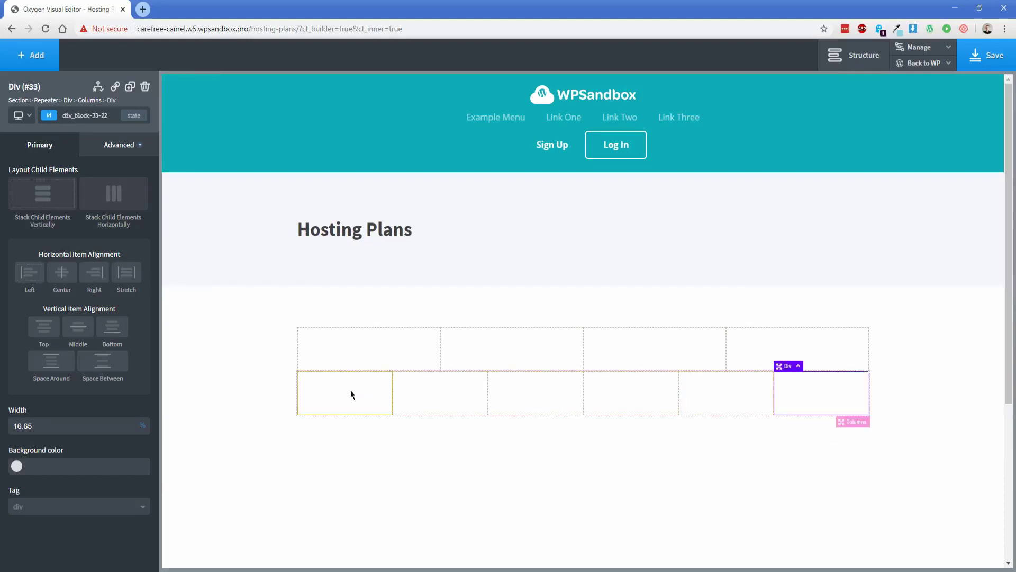
pyautogui.click(351, 391)
pyautogui.doubleClick(75, 423)
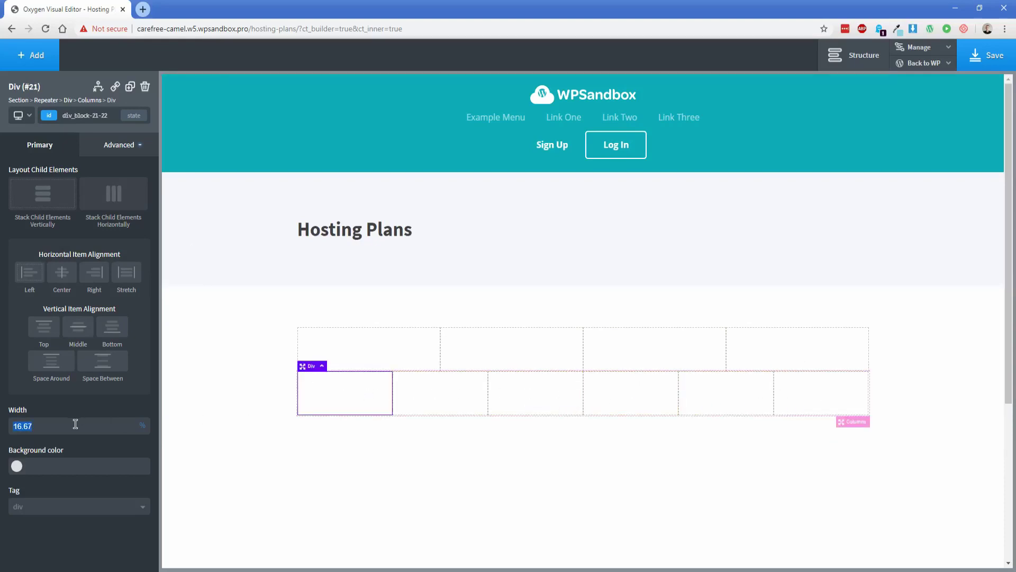
pyautogui.write('16')
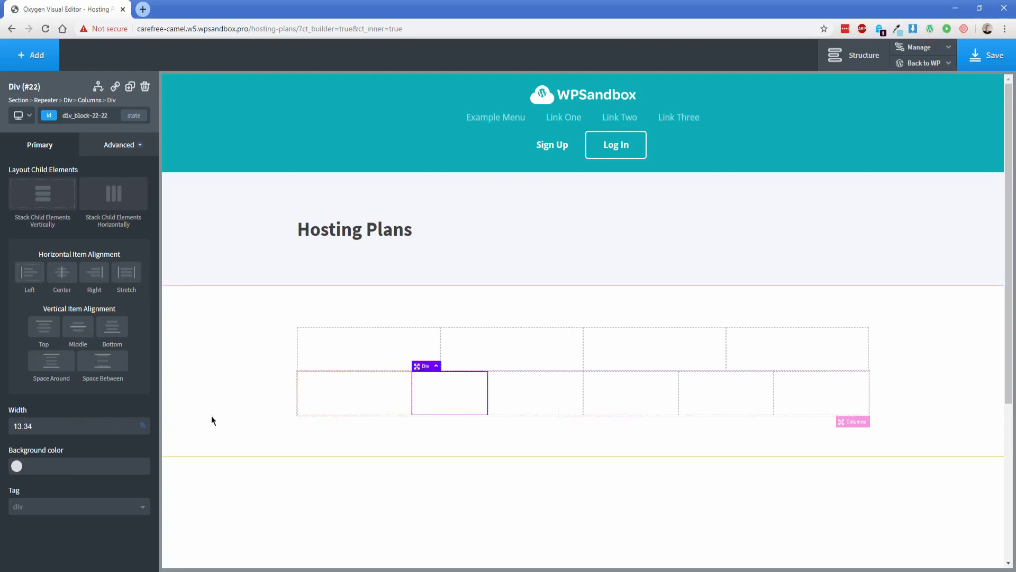
pyautogui.click(521, 407)
pyautogui.click(621, 391)
pyautogui.doubleClick(54, 426)
pyautogui.write('16')
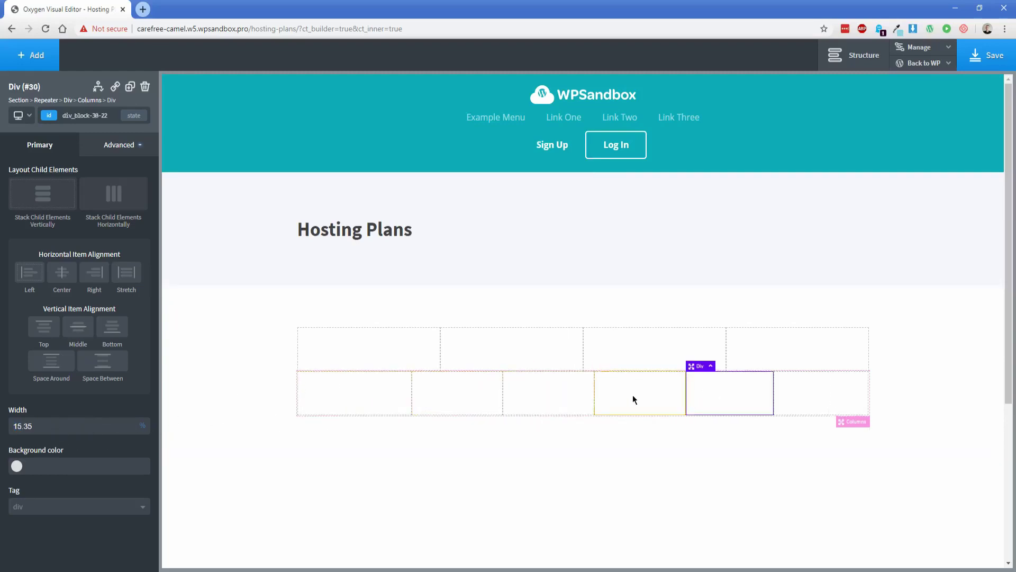
pyautogui.click(791, 393)
# Duplicate the fourth header cell twice for six cells and set the first cell to 20% width.
pyautogui.click(379, 356)
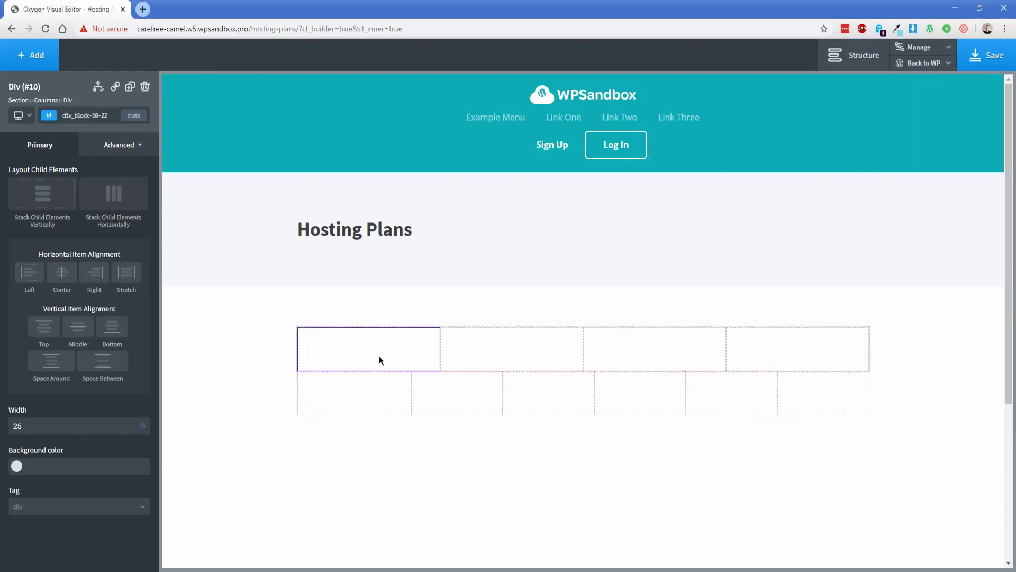
pyautogui.click(739, 354)
pyautogui.click(129, 86)
pyautogui.click(130, 87)
pyautogui.doubleClick(81, 421)
pyautogui.write('20')
pyautogui.click(439, 352)
pyautogui.click(227, 349)
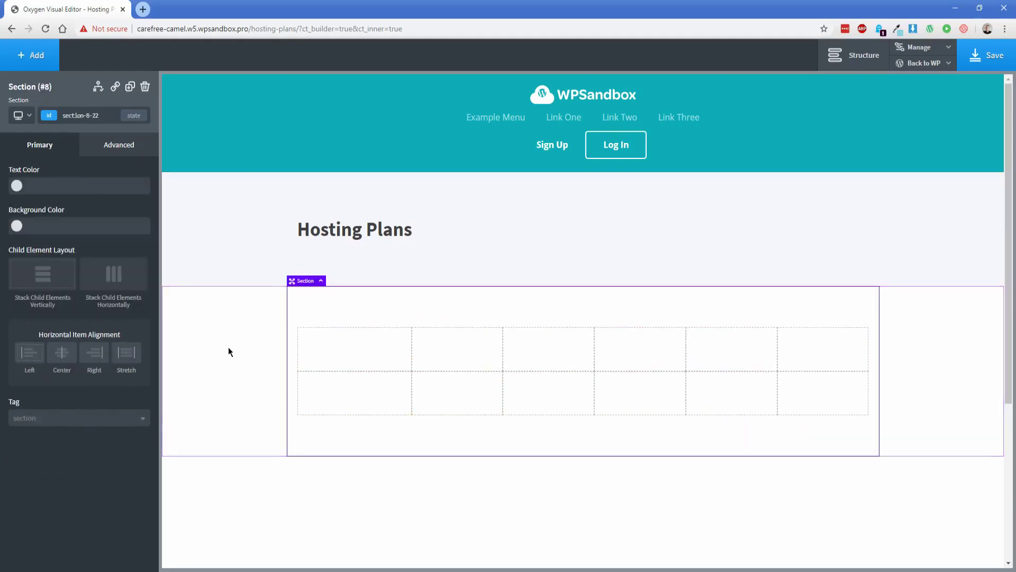
pyautogui.click(314, 350)
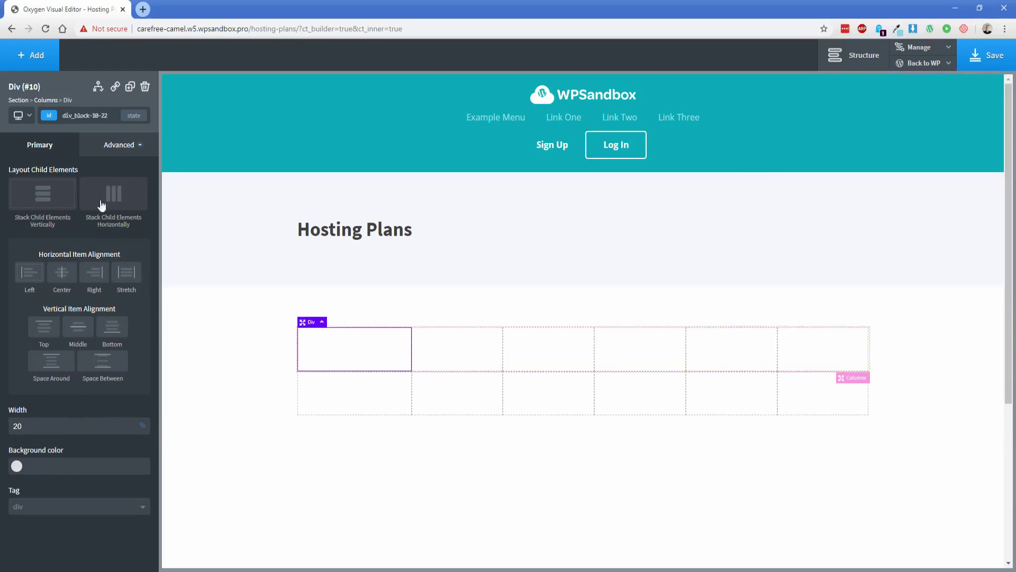
pyautogui.click(31, 55)
# Add a 'Plan' heading with class hosting-headings and font size 24 in the first header cell.
pyautogui.click(48, 248)
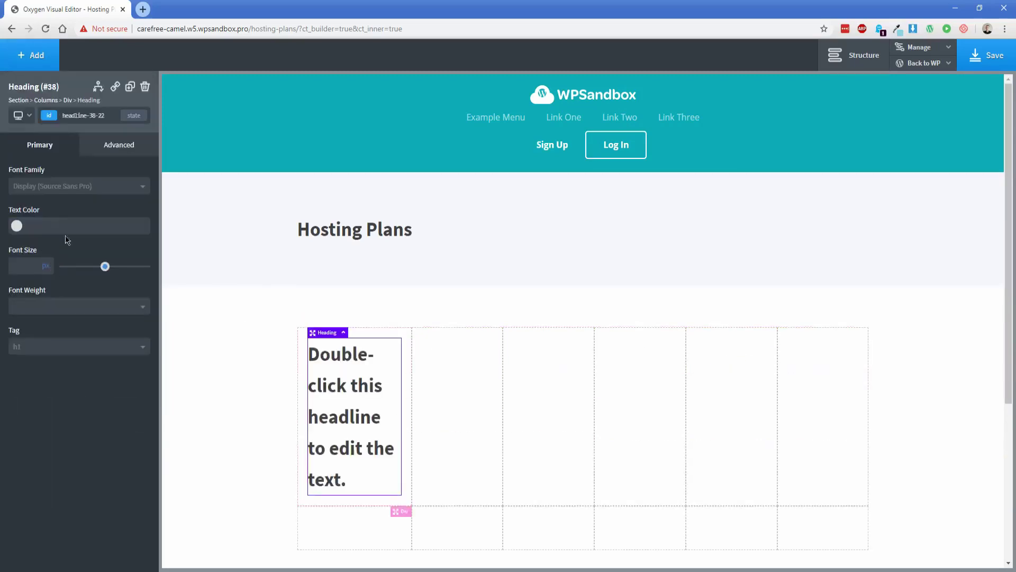
pyautogui.click(49, 116)
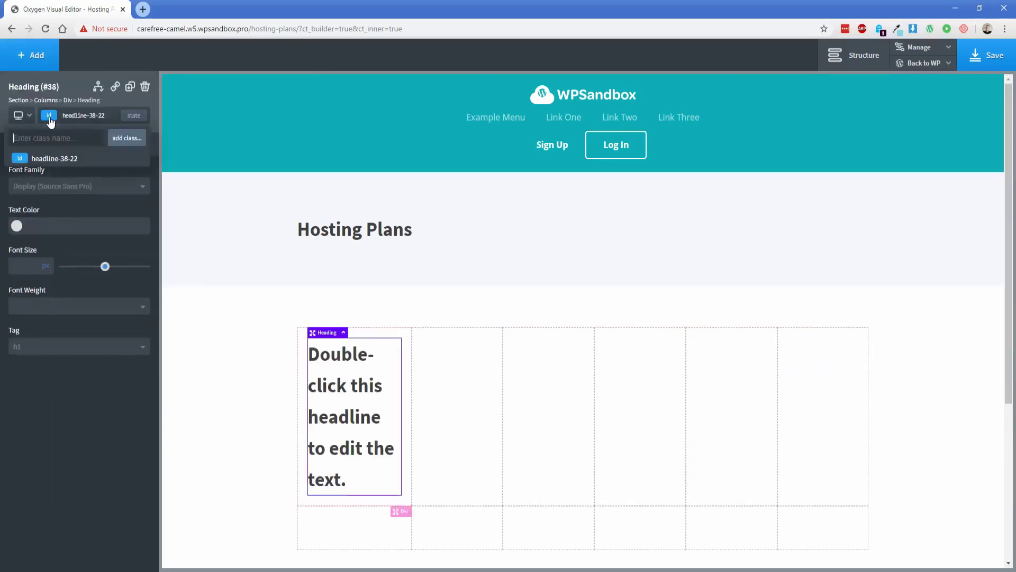
pyautogui.write('hosting-headings')
pyautogui.press('Return')
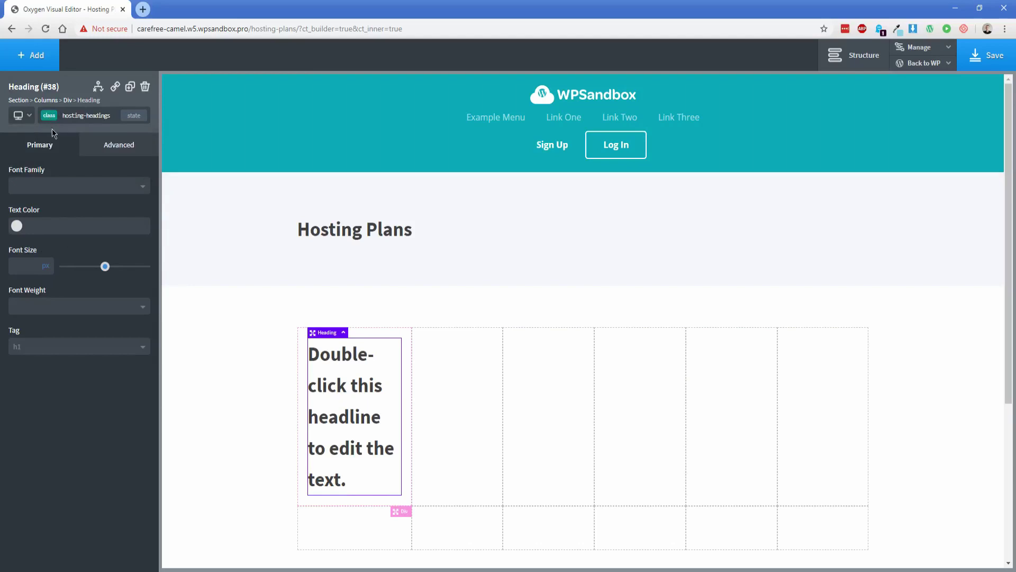
pyautogui.doubleClick(336, 404)
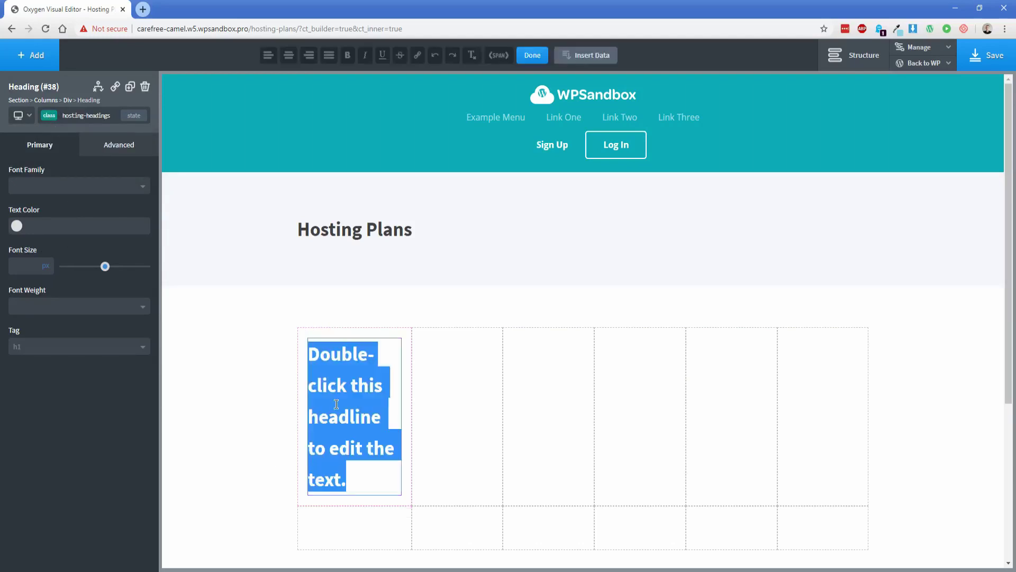
pyautogui.write('Plan')
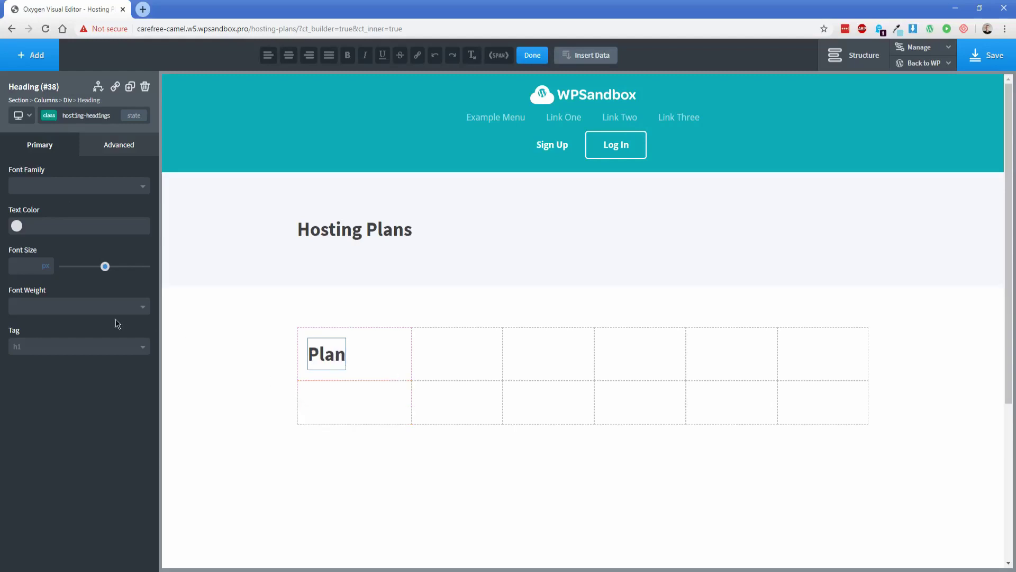
pyautogui.moveTo(104, 271); pyautogui.dragTo(83, 274)
pyautogui.doubleClick(18, 266)
pyautogui.write('24')
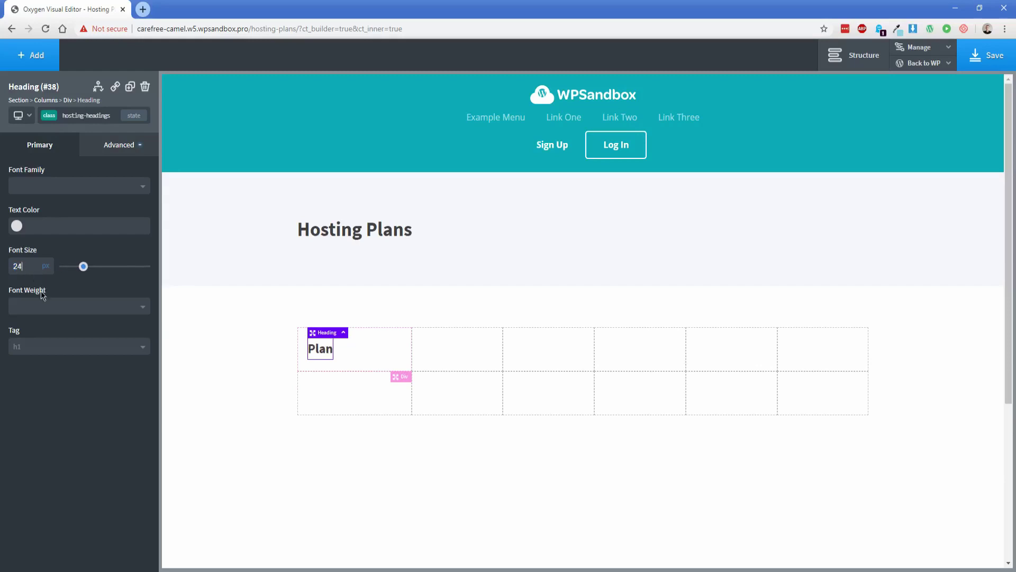
# Duplicate the Plan heading and place copies in the second and third header columns.
pyautogui.click(129, 86)
pyautogui.click(130, 86)
pyautogui.click(129, 86)
pyautogui.moveTo(324, 419); pyautogui.dragTo(440, 353)
pyautogui.moveTo(326, 392); pyautogui.dragTo(547, 365)
pyautogui.moveTo(355, 382); pyautogui.dragTo(526, 352)
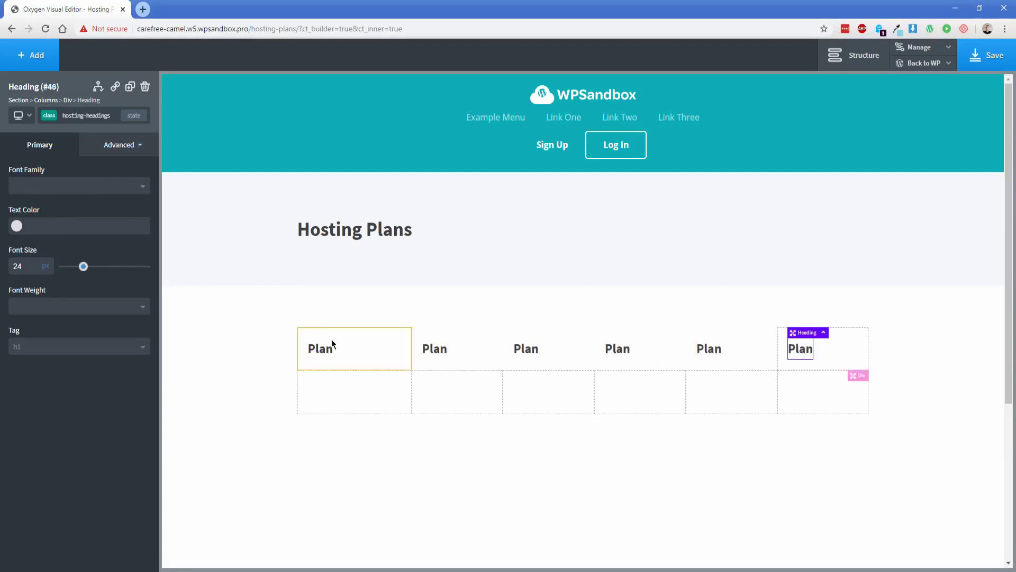
pyautogui.click(328, 353)
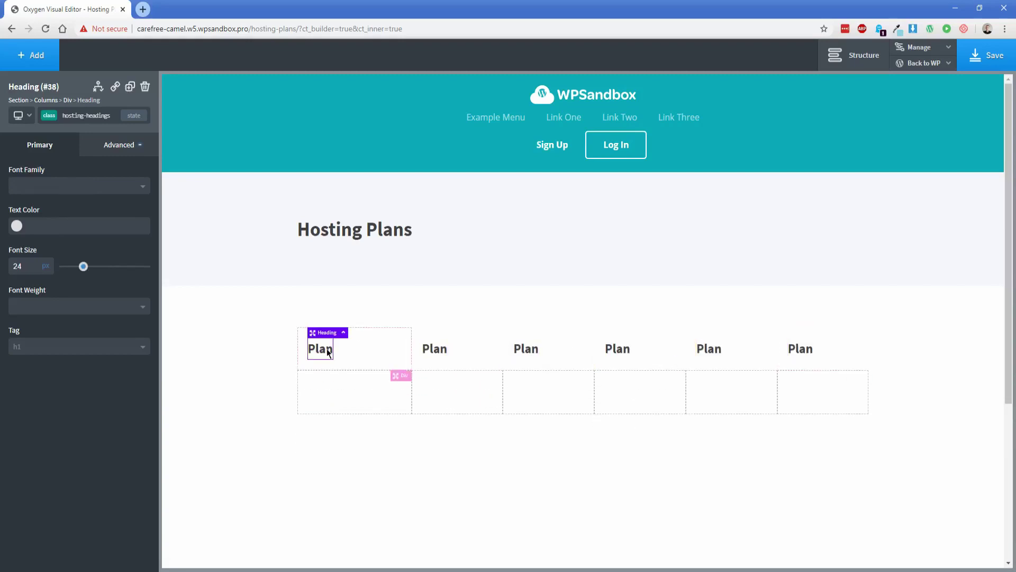
pyautogui.moveTo(83, 269)
pyautogui.mouseDown()
pyautogui.moveTo(103, 270)
pyautogui.moveTo(85, 270)
pyautogui.mouseUp()
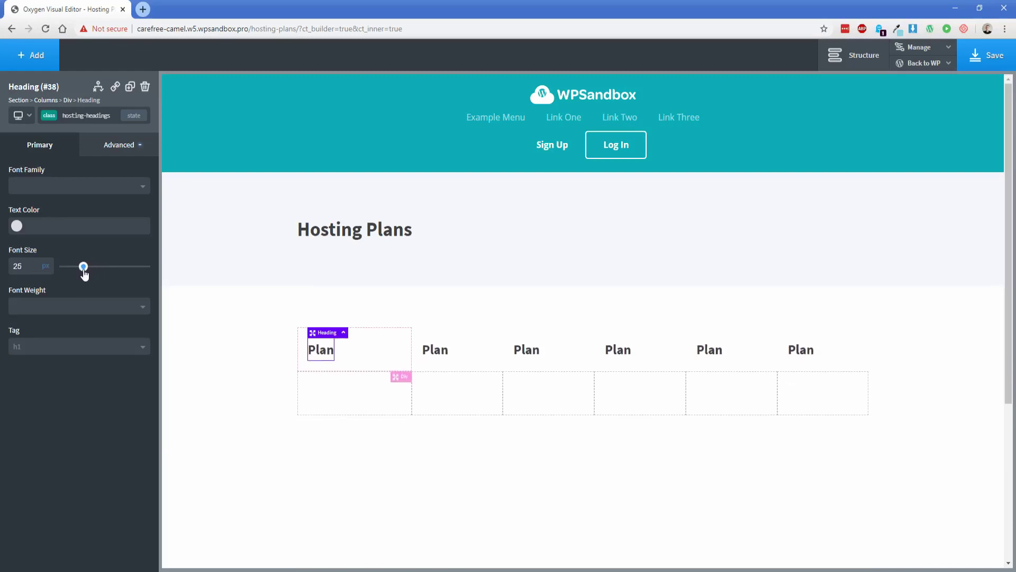
# Retype the copied headings as Sites and Bandwidth.
pyautogui.click(348, 352)
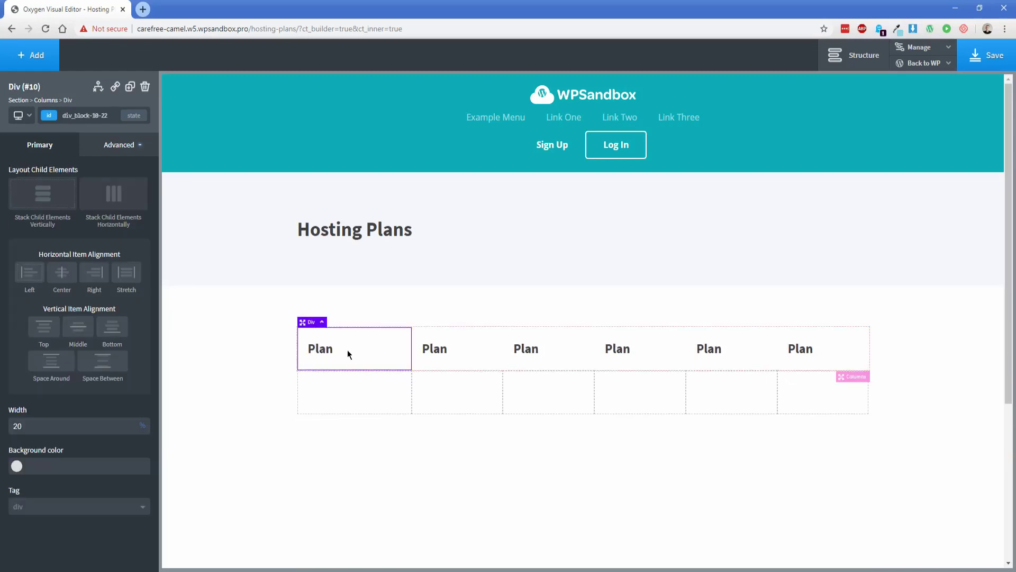
pyautogui.doubleClick(440, 352)
pyautogui.write('Sites')
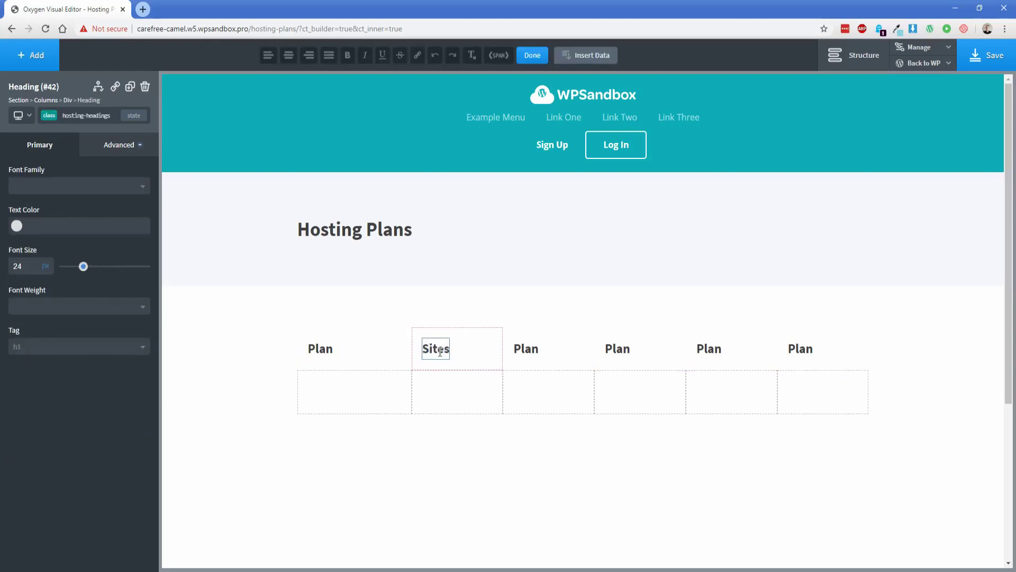
pyautogui.doubleClick(530, 353)
pyautogui.write('Bandwidth')
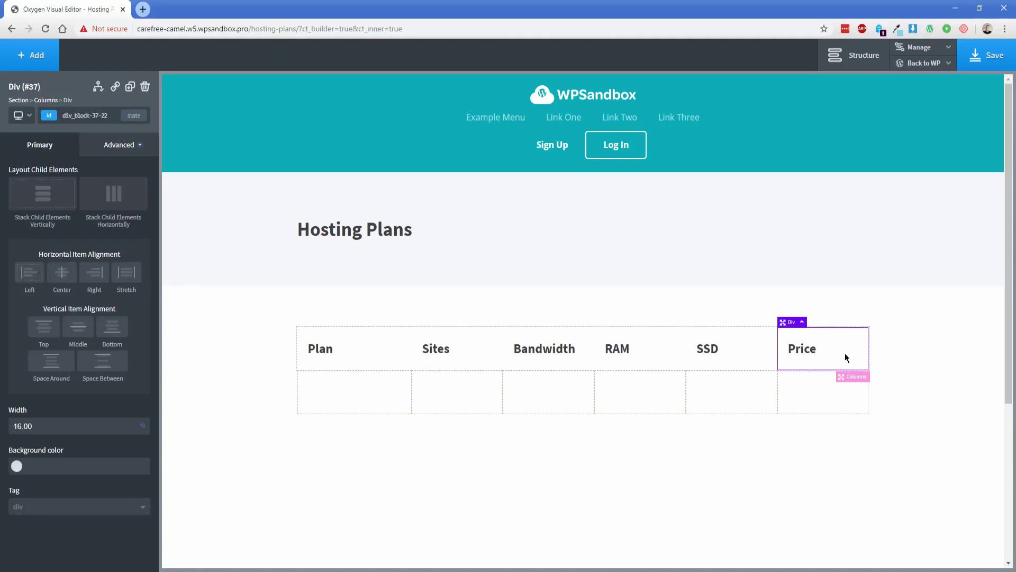
pyautogui.click(381, 354)
# Give the header Columns background #f6f7fb and 15px top-left and top-right border radii.
pyautogui.click(49, 100)
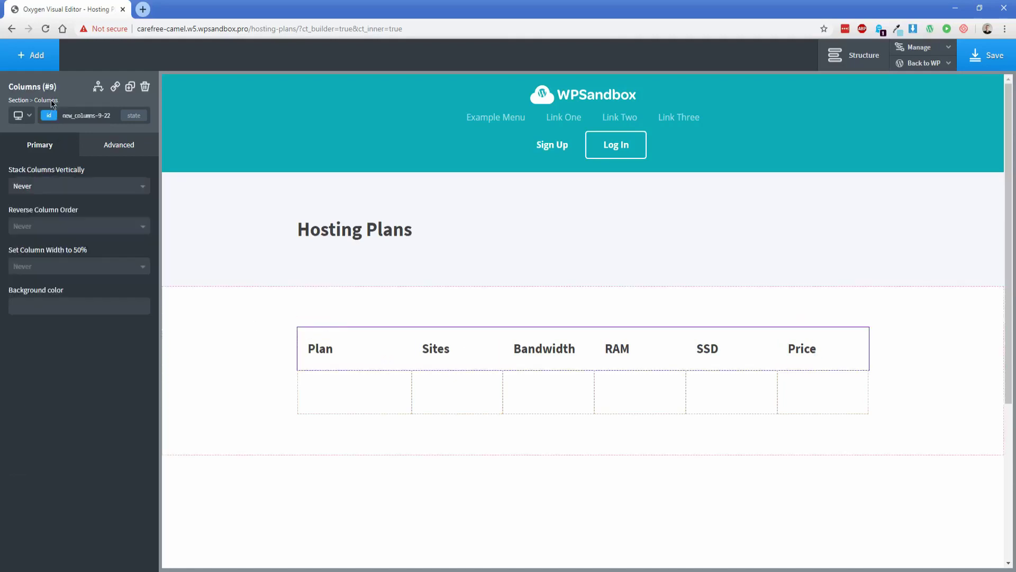
pyautogui.write('#f6f7fb')
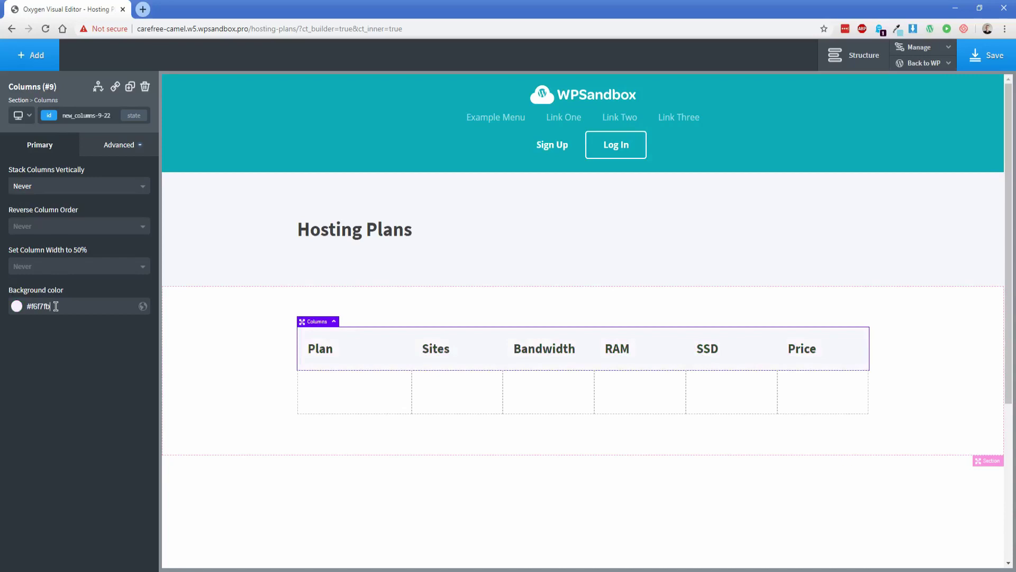
pyautogui.click(114, 151)
pyautogui.click(83, 291)
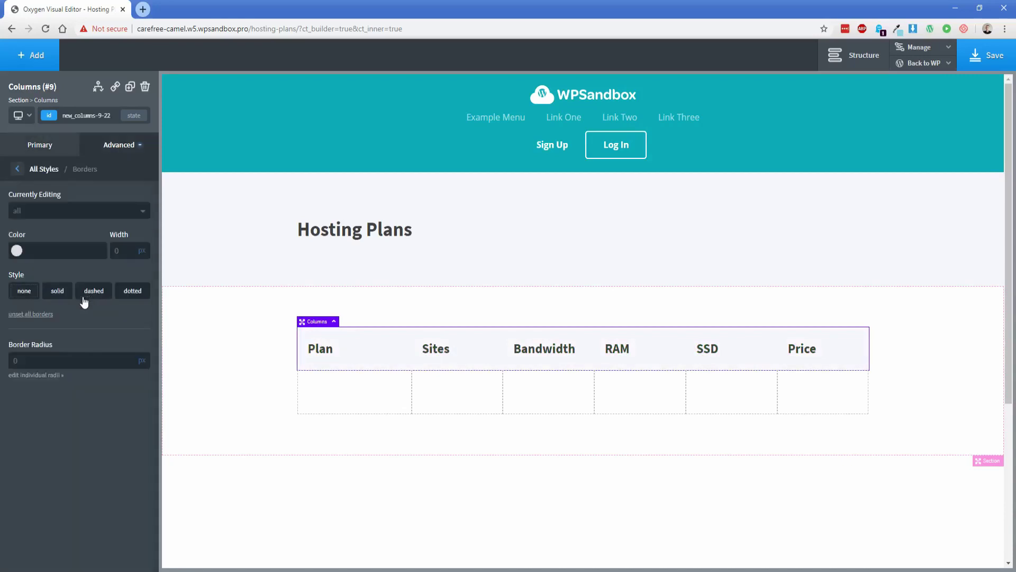
pyautogui.click(37, 375)
pyautogui.click(34, 365)
pyautogui.write('15')
pyautogui.click(95, 363)
pyautogui.write('15')
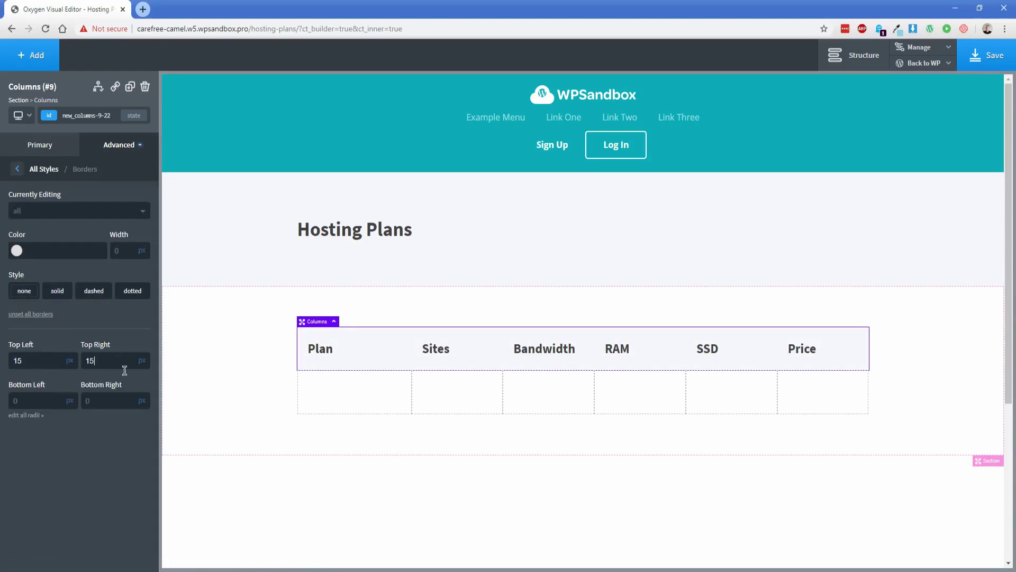
pyautogui.click(238, 331)
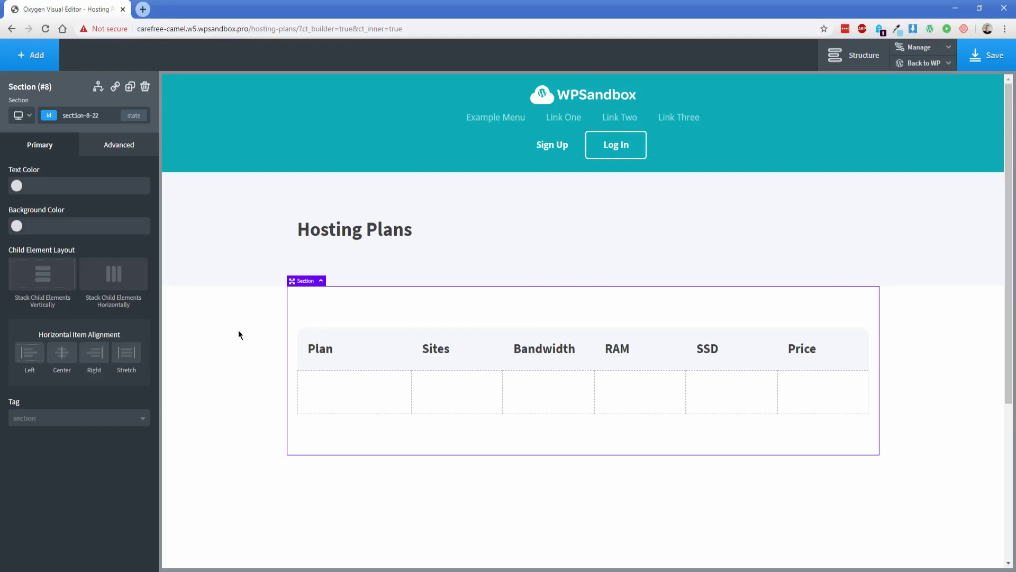
pyautogui.click(343, 398)
# Set the Repeater's query to the ACF 'All hosting plans' field and apply the query params.
pyautogui.click(855, 55)
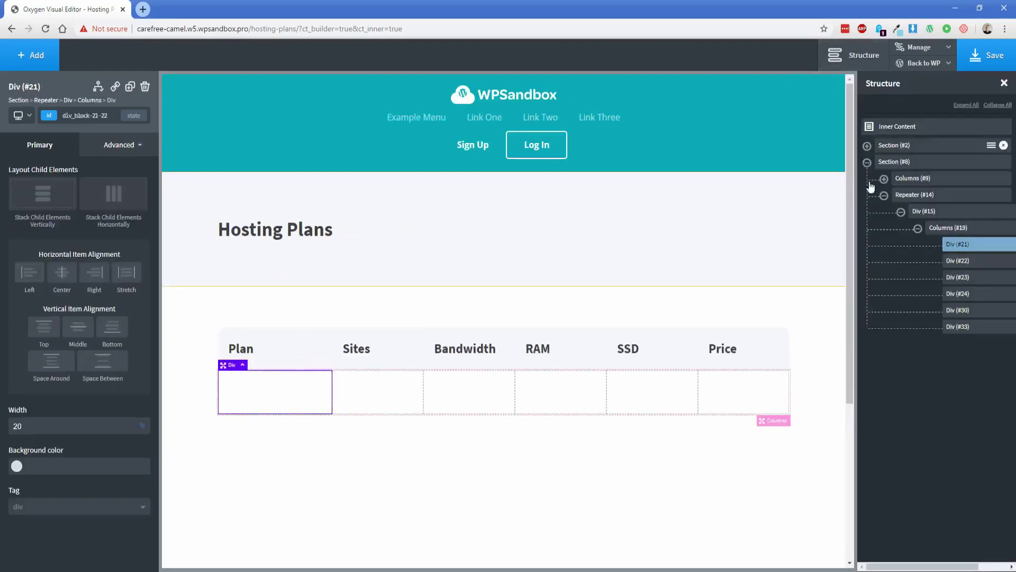
pyautogui.click(908, 200)
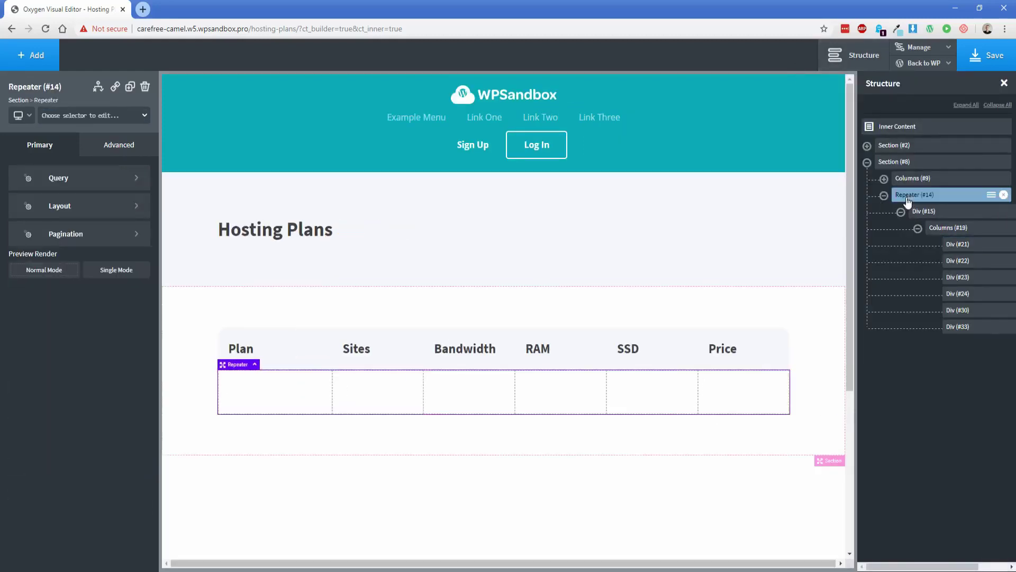
pyautogui.click(955, 245)
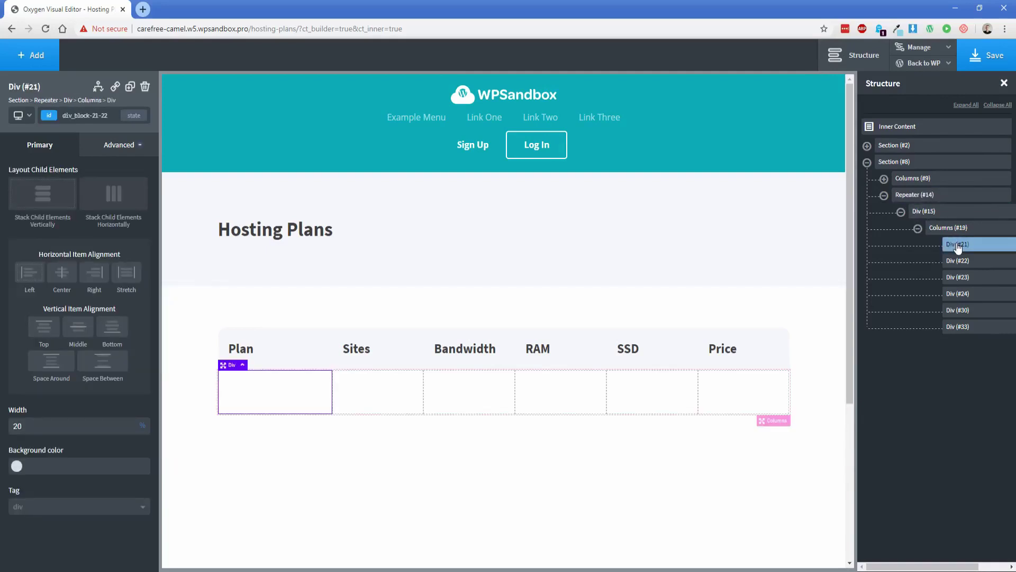
pyautogui.click(922, 197)
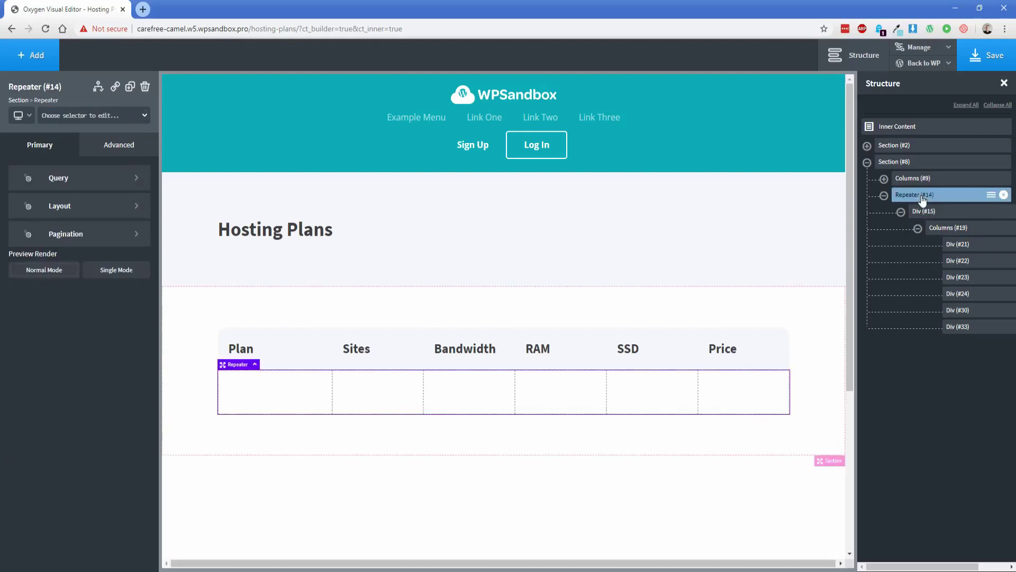
pyautogui.click(98, 187)
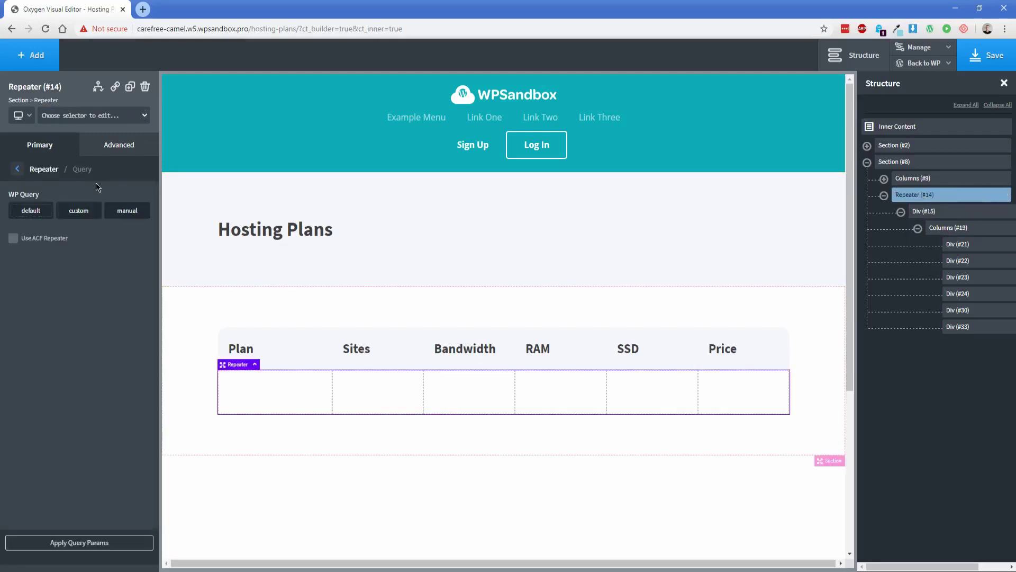
pyautogui.click(38, 241)
pyautogui.click(80, 245)
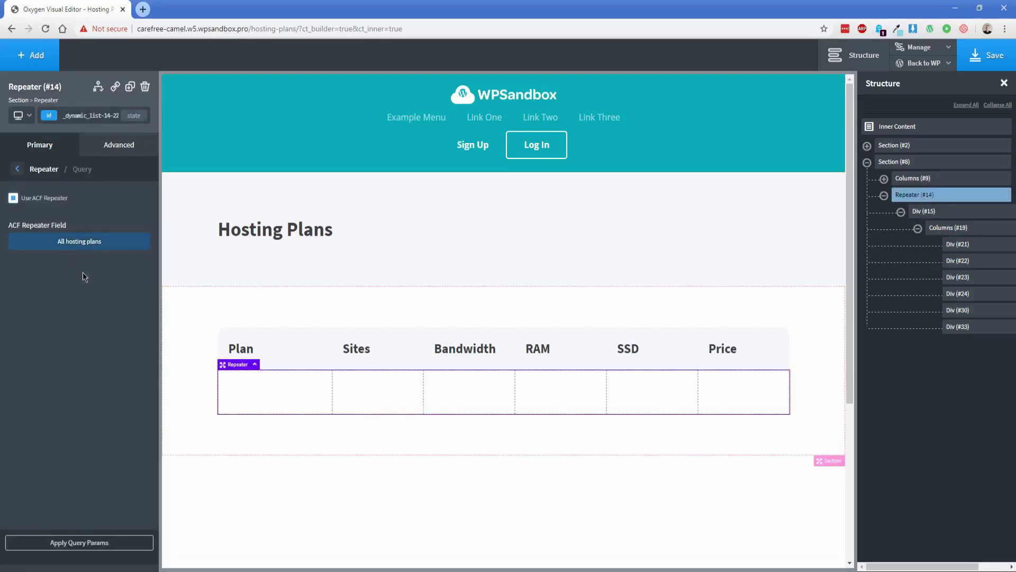
pyautogui.click(87, 542)
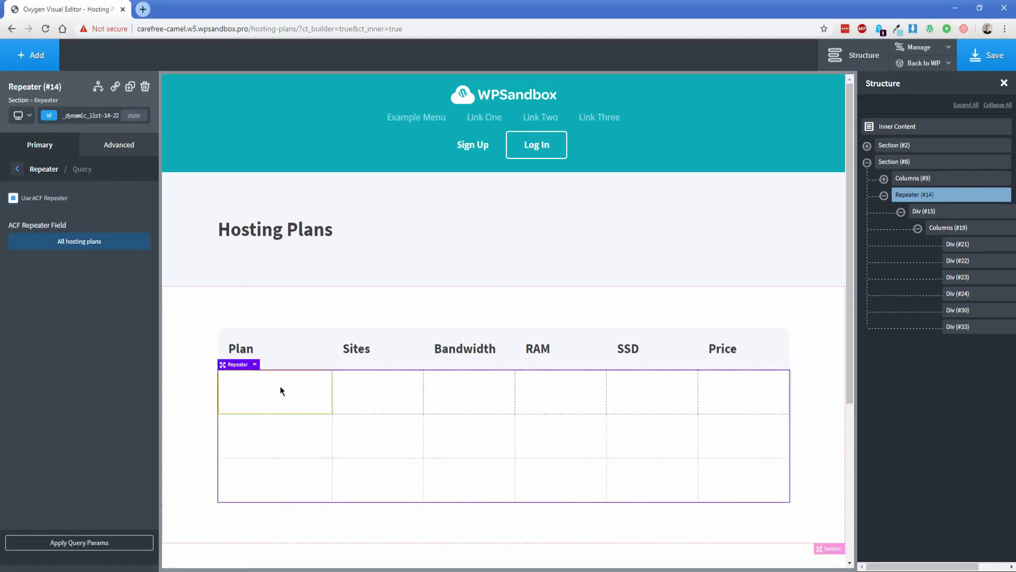
pyautogui.click(286, 388)
# Add a Text element to the first cell and bind it to the repeater's Plan Name field.
pyautogui.click(31, 55)
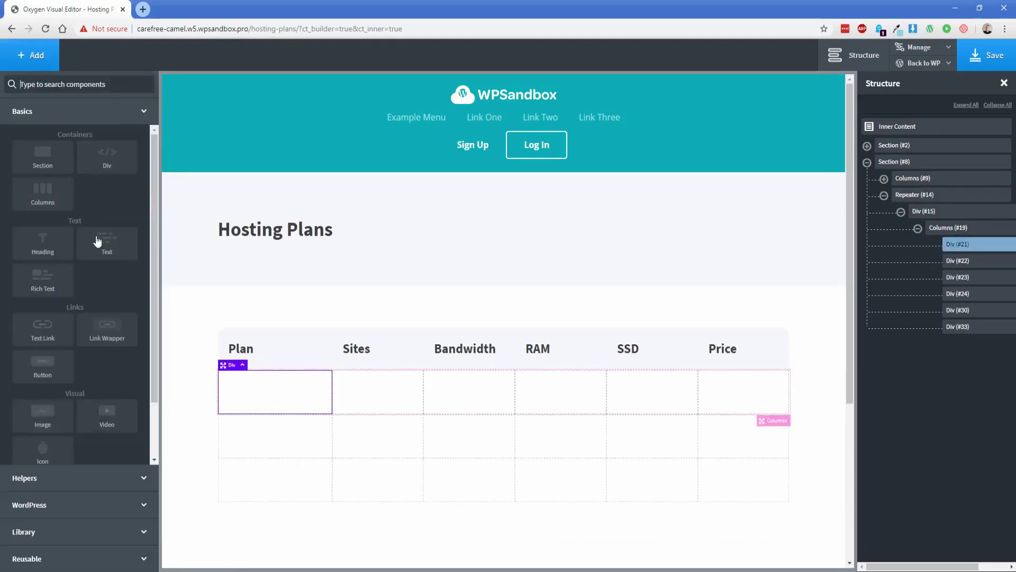
pyautogui.click(106, 243)
pyautogui.doubleClick(265, 394)
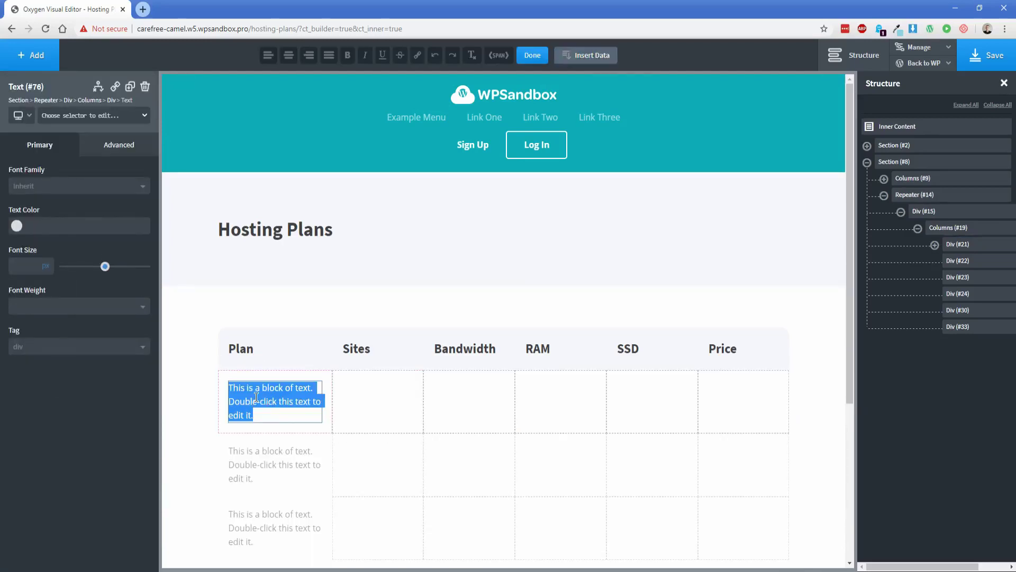
pyautogui.click(594, 56)
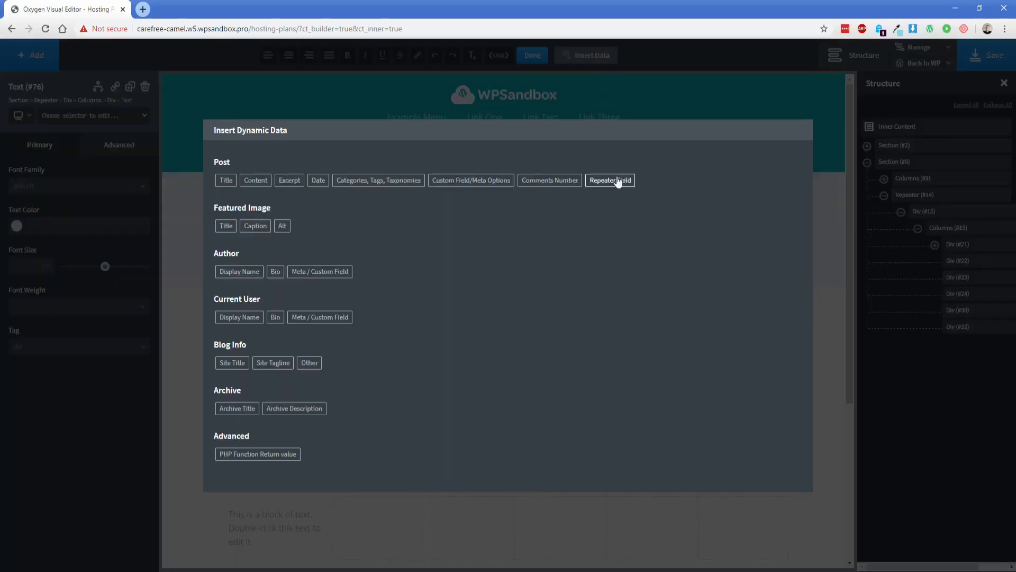
pyautogui.click(621, 181)
pyautogui.click(287, 192)
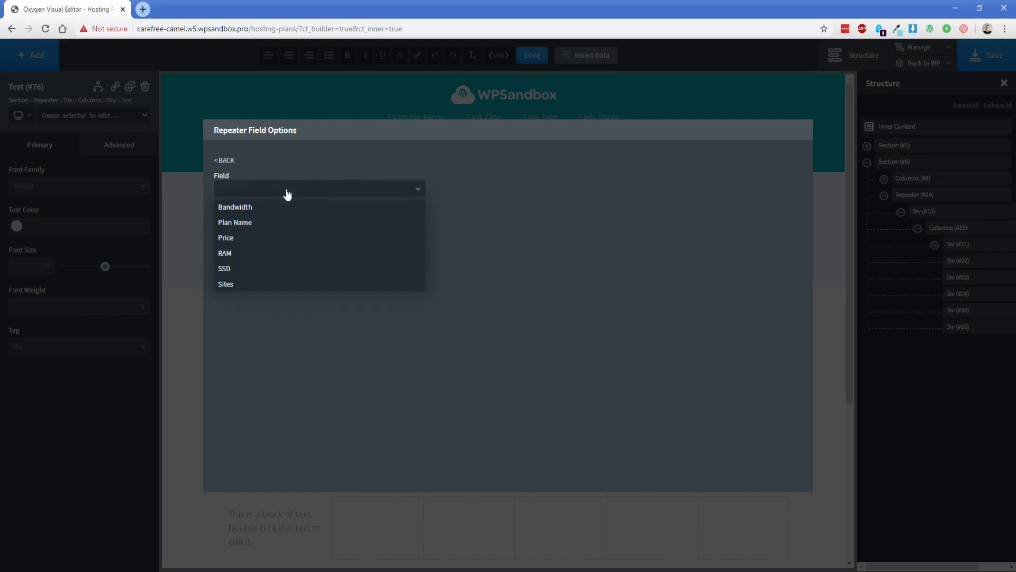
pyautogui.click(263, 222)
pyautogui.click(256, 226)
pyautogui.click(189, 411)
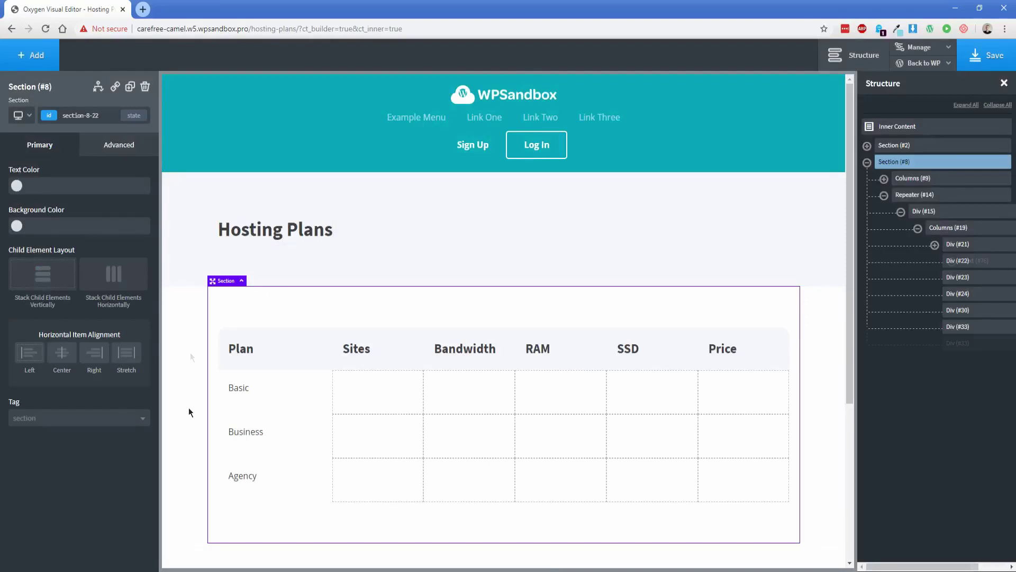
# Add a Text element to the Sites cell and bind it to the repeater's Sites field.
pyautogui.click(370, 396)
pyautogui.click(30, 55)
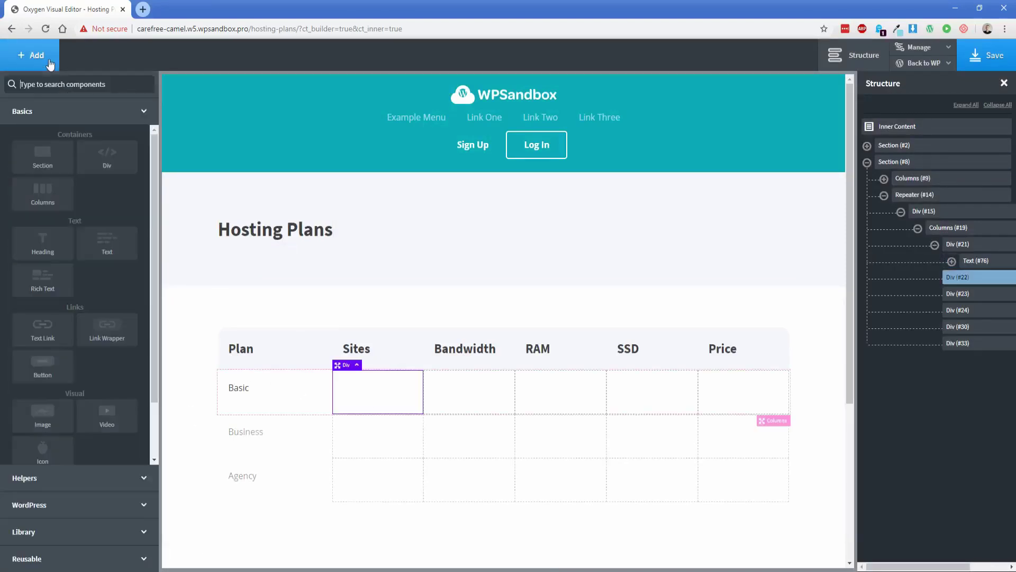
pyautogui.click(106, 250)
pyautogui.click(371, 395)
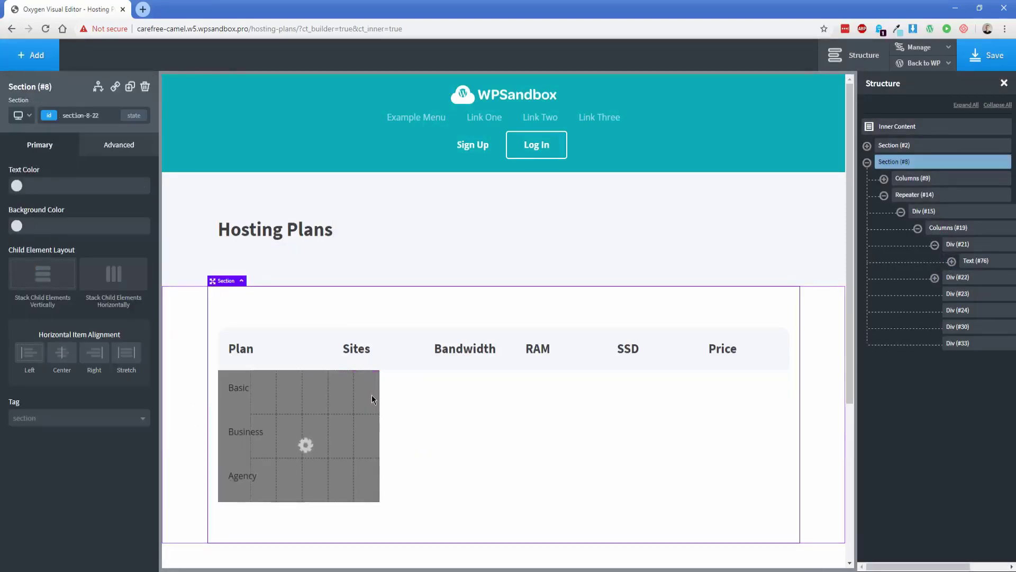
pyautogui.doubleClick(368, 395)
pyautogui.click(593, 55)
pyautogui.click(610, 181)
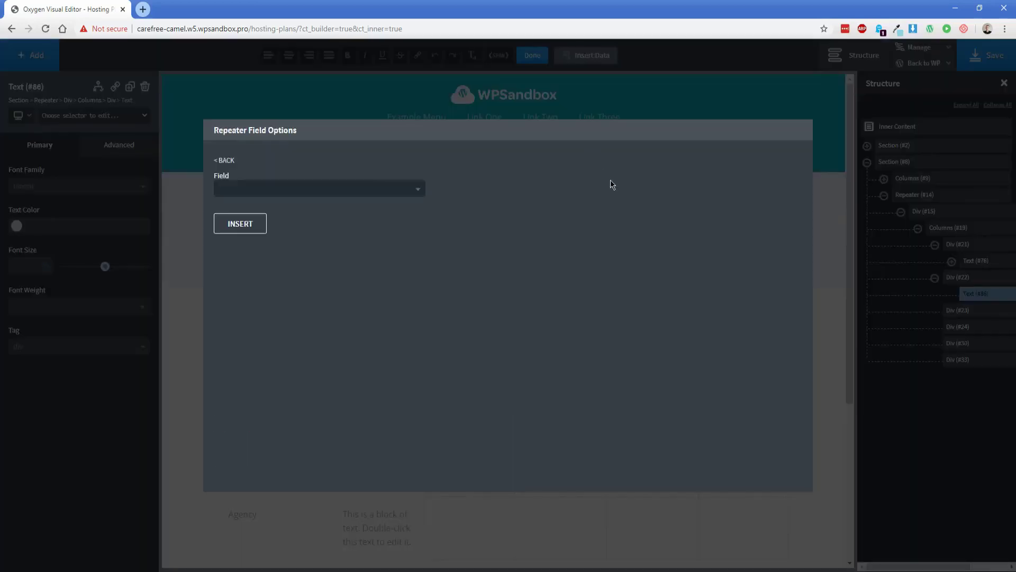
pyautogui.click(338, 188)
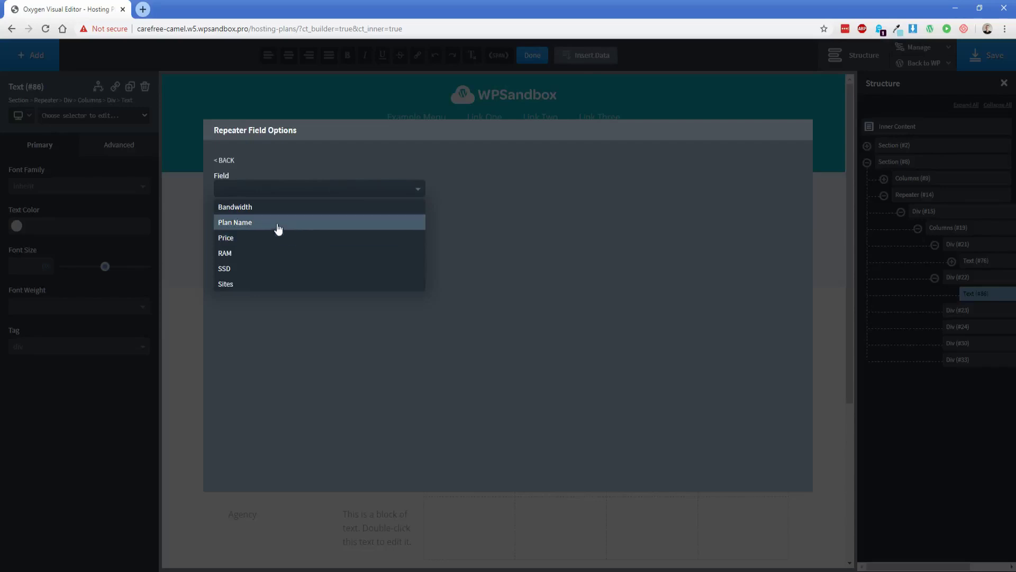
pyautogui.click(238, 284)
pyautogui.click(241, 224)
pyautogui.click(207, 390)
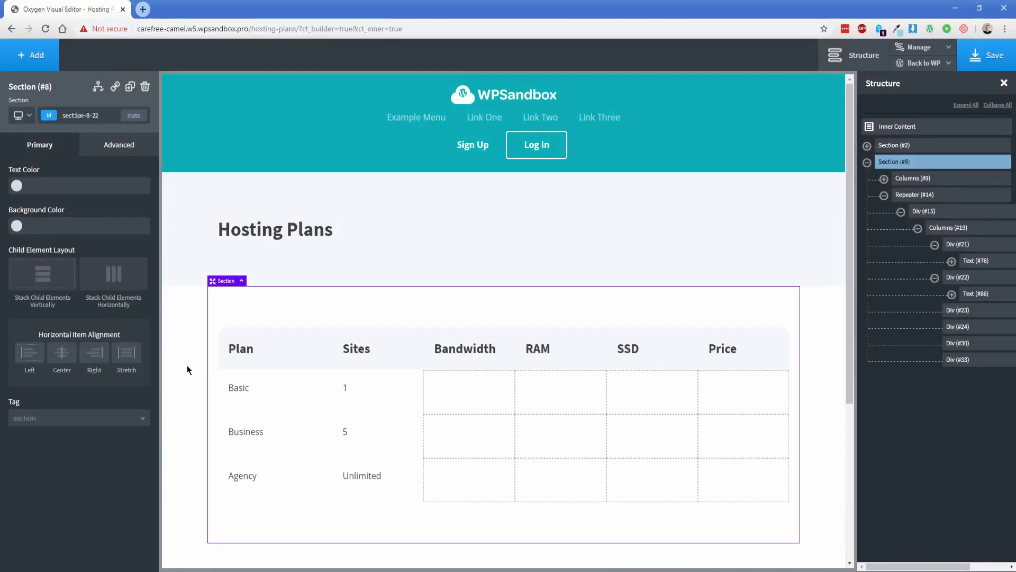
pyautogui.click(465, 398)
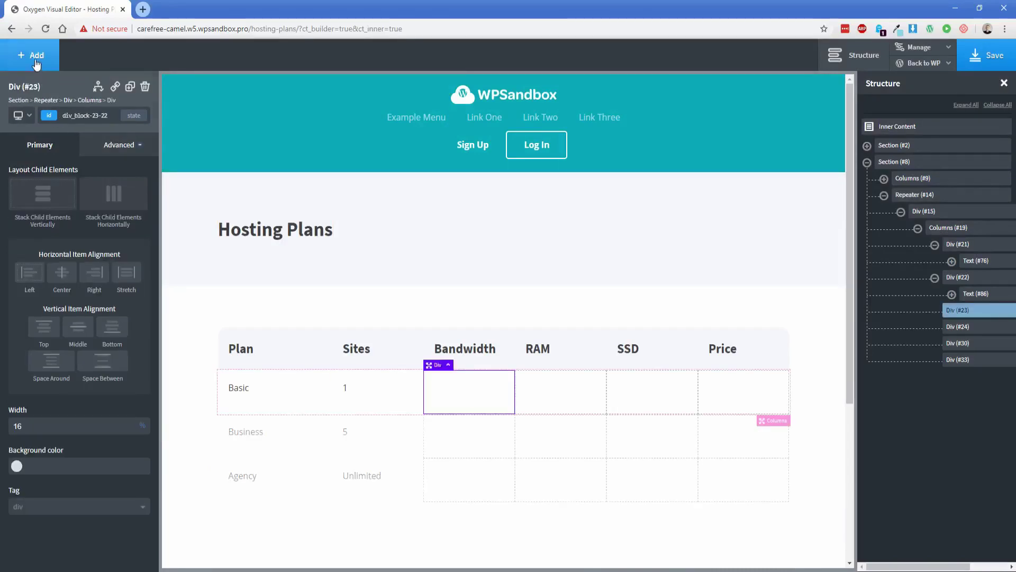
pyautogui.click(189, 367)
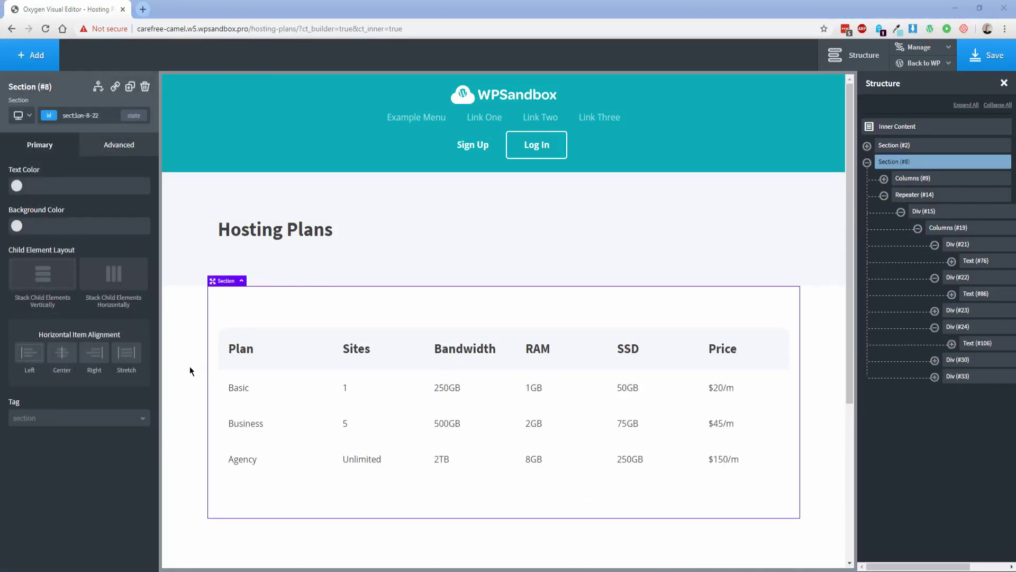
# Save the page and open the live Hosting Plans page.
pyautogui.click(980, 59)
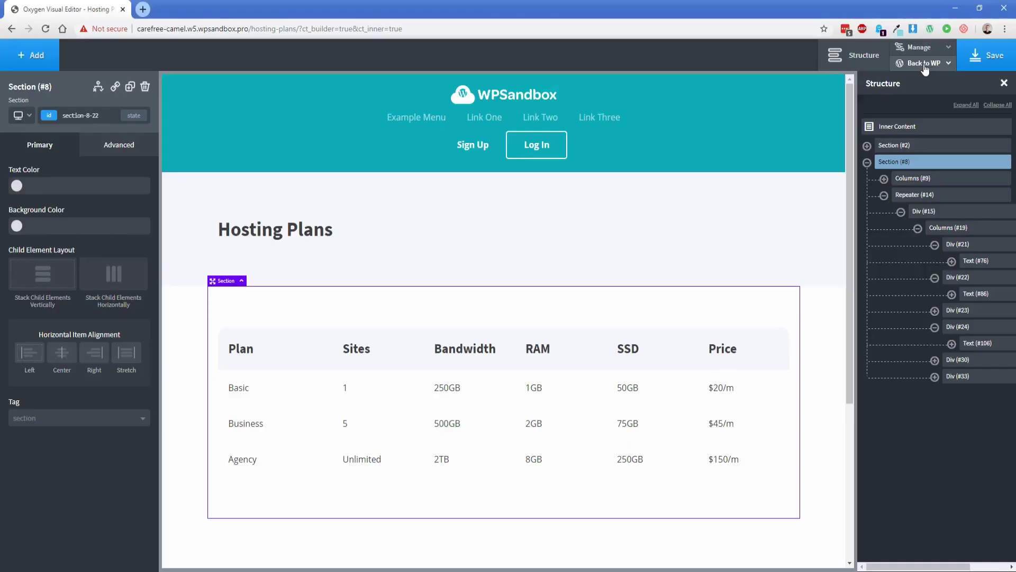
pyautogui.moveTo(933, 64)
pyautogui.click(919, 97)
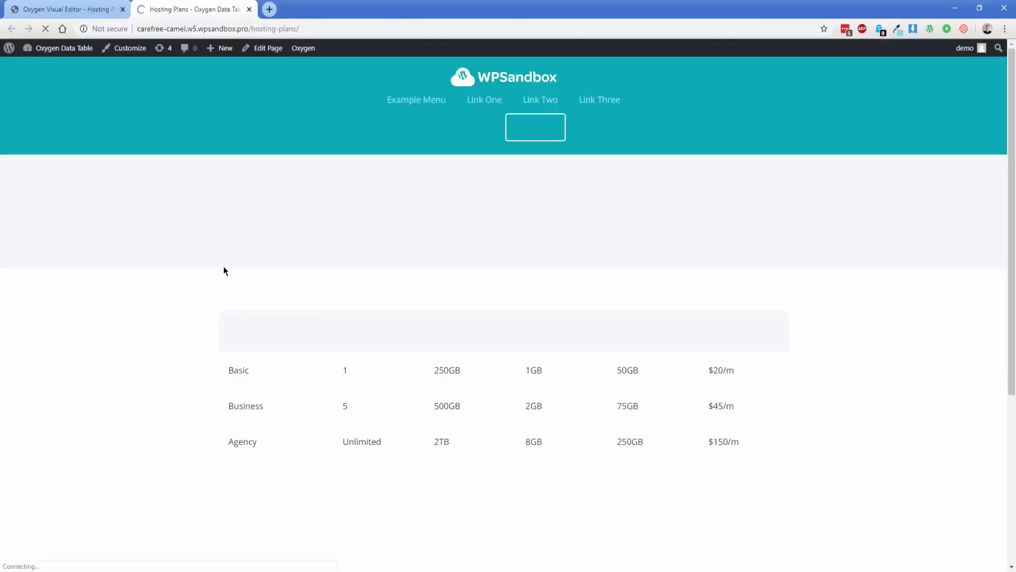
# Preview the live page at iPhone 6/7/8 size in DevTools, then return to the editor.
pyautogui.rightClick(381, 221)
pyautogui.click(421, 386)
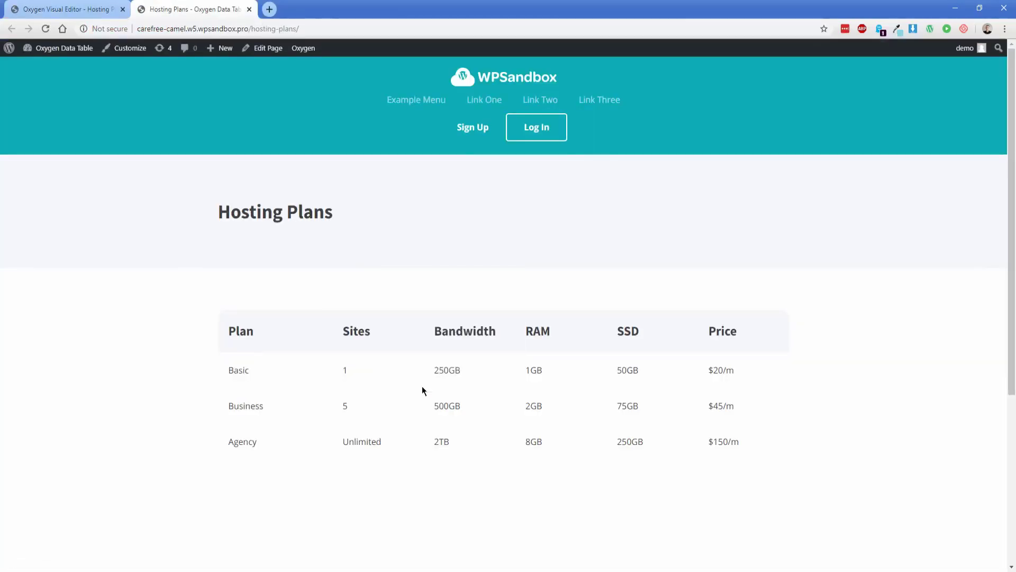
pyautogui.click(303, 47)
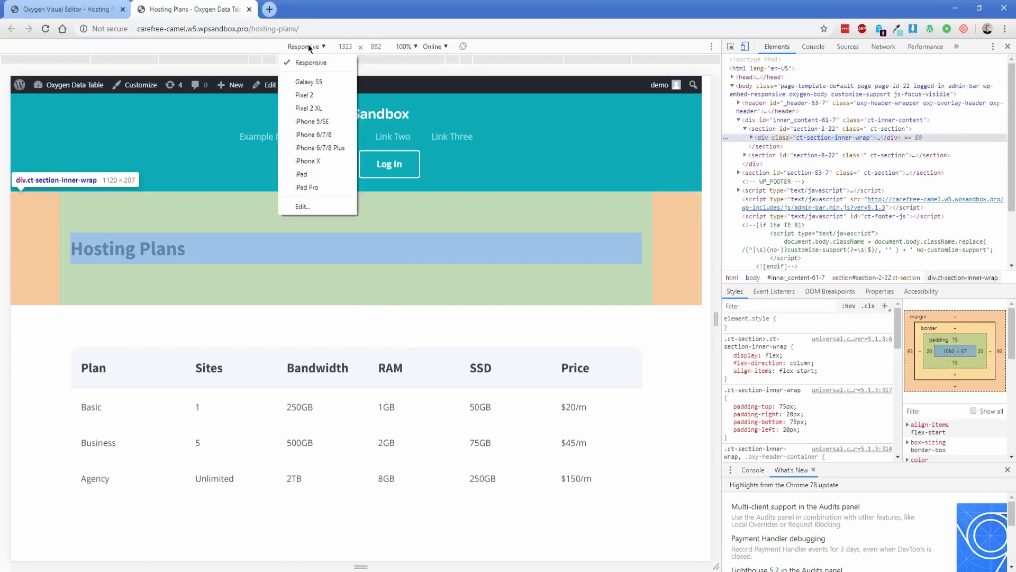
pyautogui.click(338, 132)
pyautogui.scroll(-3, 351, 238)
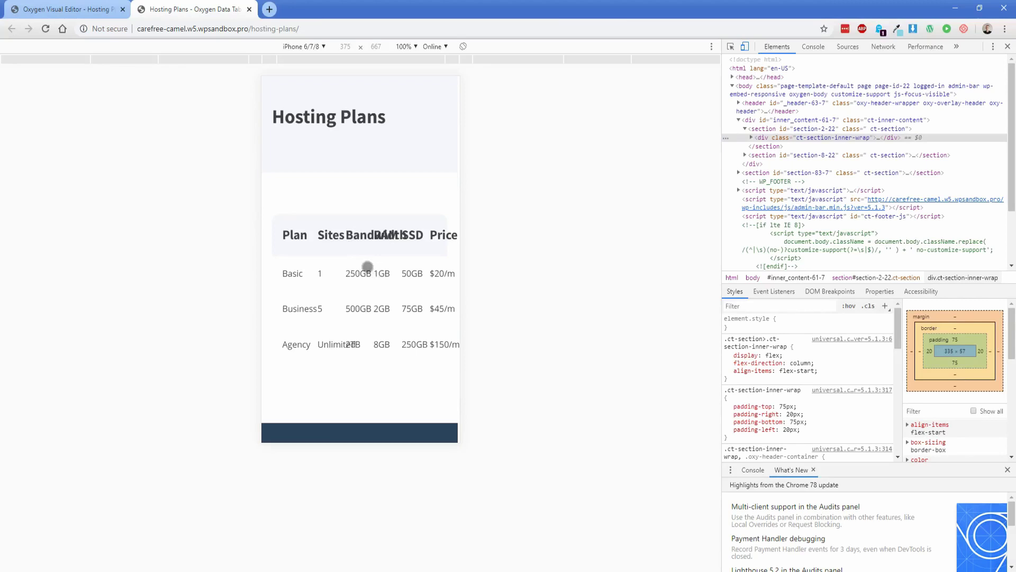
pyautogui.click(1008, 46)
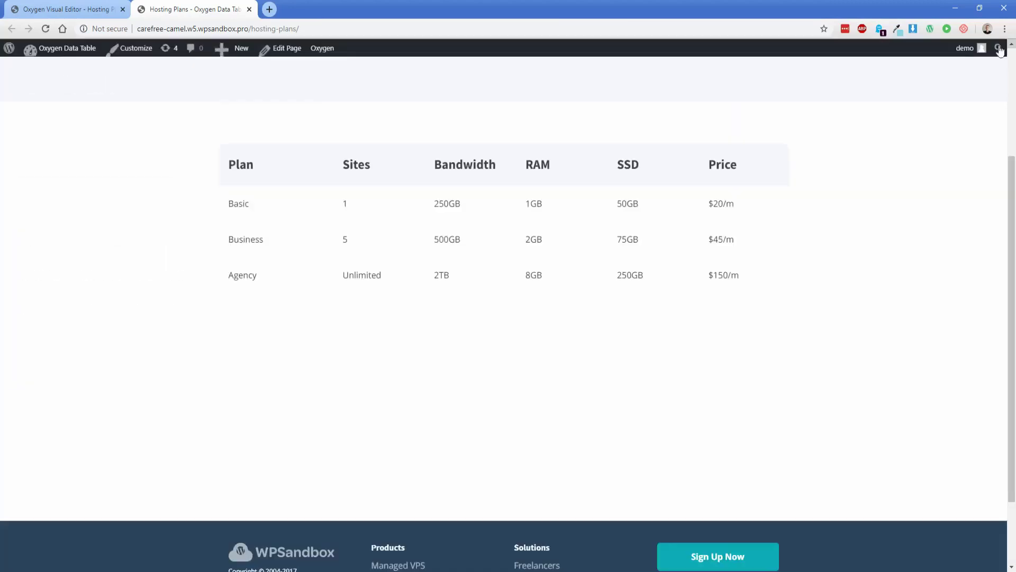
pyautogui.click(72, 9)
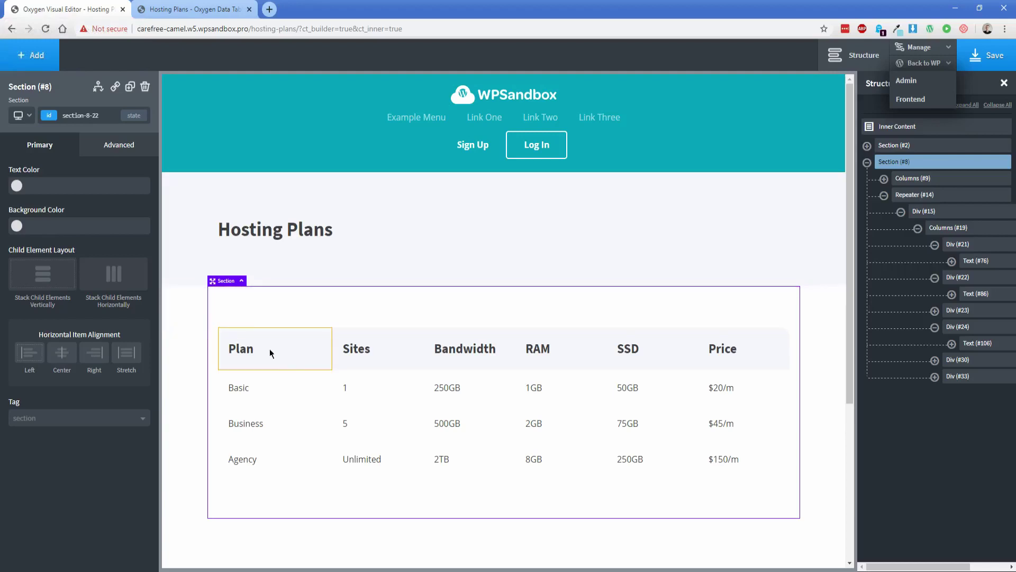
# Add a new Div to the section with width set to 100%.
pyautogui.click(50, 59)
pyautogui.click(93, 157)
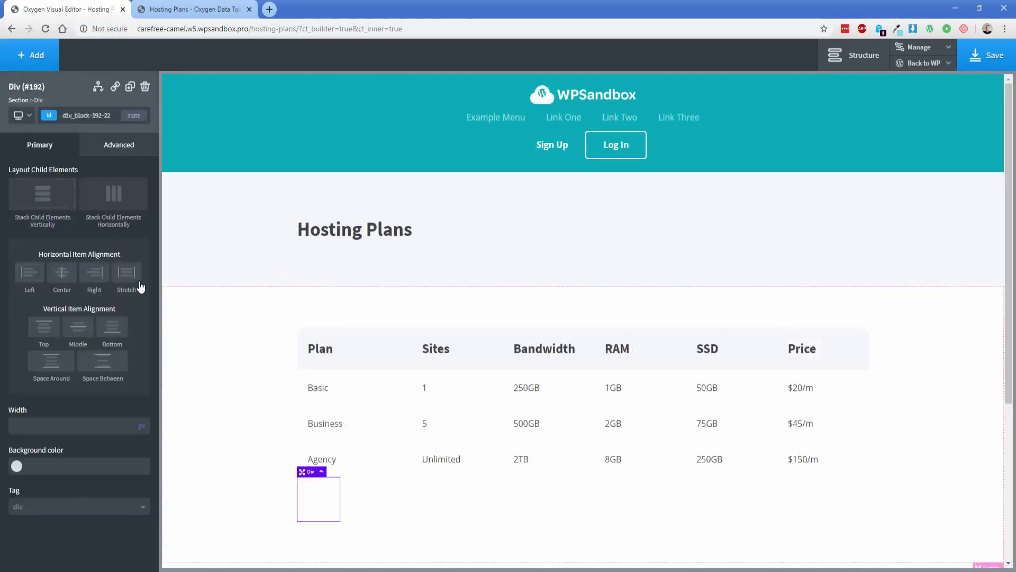
pyautogui.click(142, 427)
pyautogui.write('100')
pyautogui.scroll(-1, 224, 379)
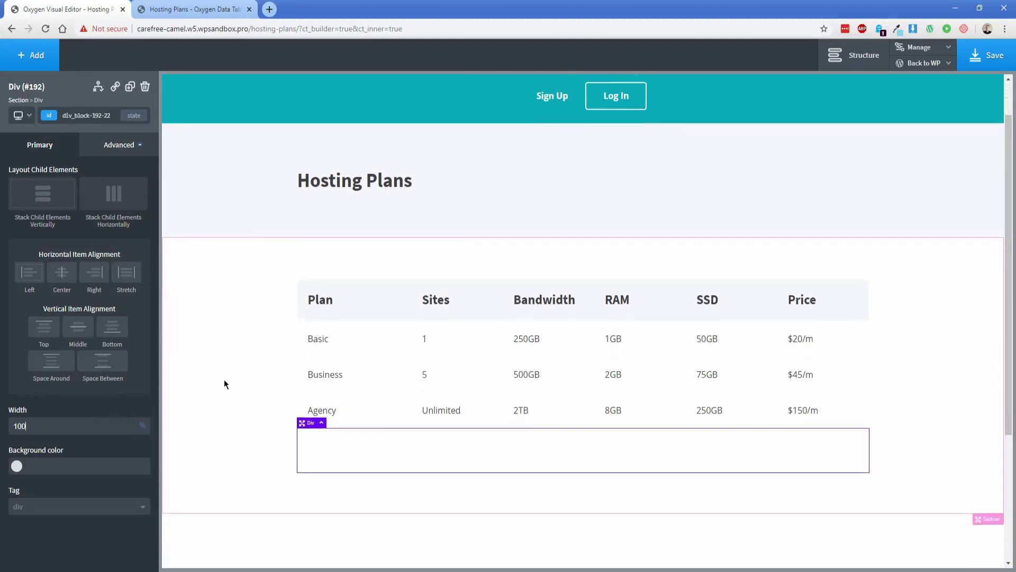
# Move the header row and the repeater rows into the new Div, header on top.
pyautogui.click(364, 287)
pyautogui.click(47, 100)
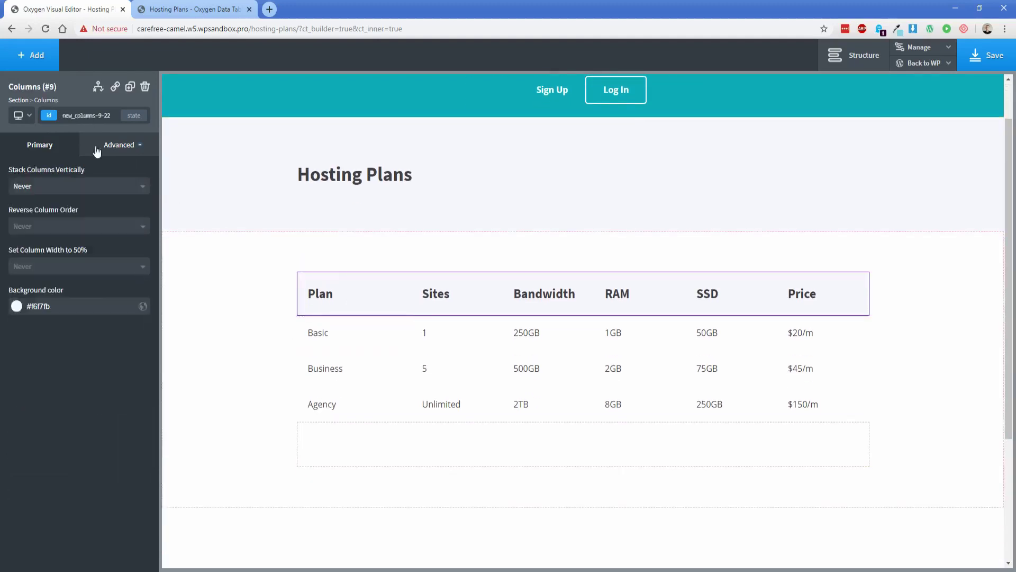
pyautogui.moveTo(305, 266); pyautogui.dragTo(360, 386)
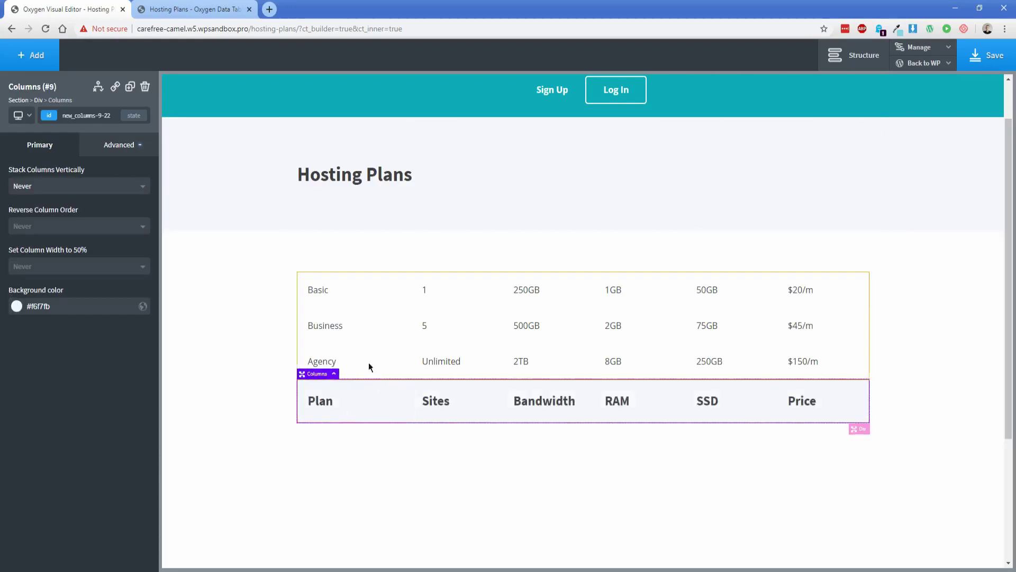
pyautogui.click(847, 63)
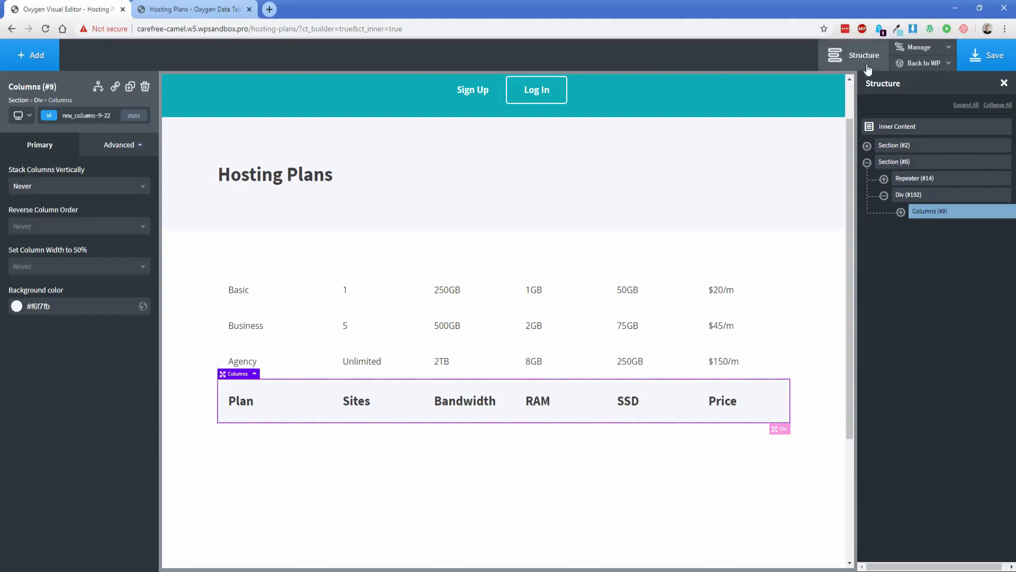
pyautogui.moveTo(915, 178); pyautogui.dragTo(935, 198)
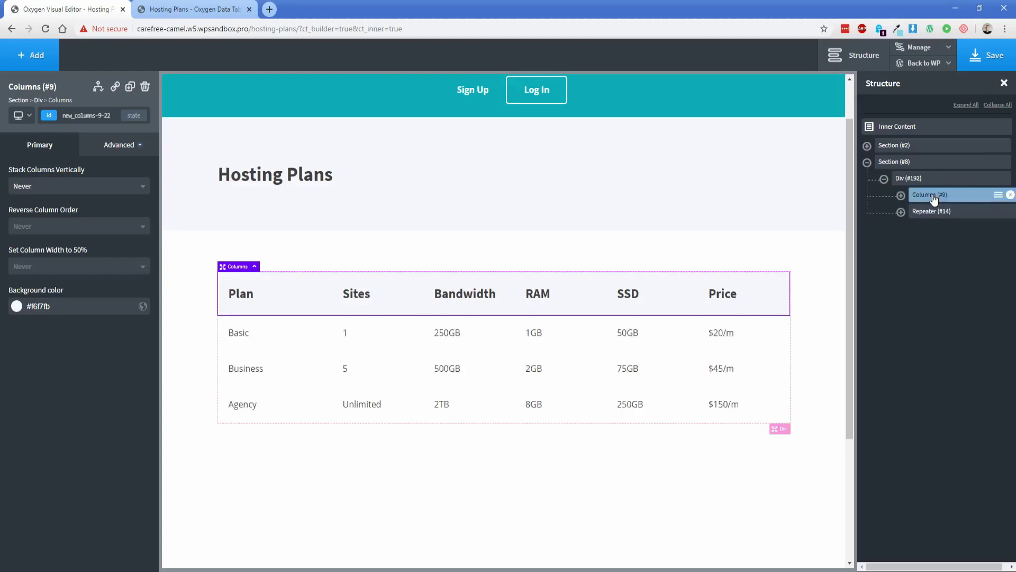
pyautogui.click(909, 178)
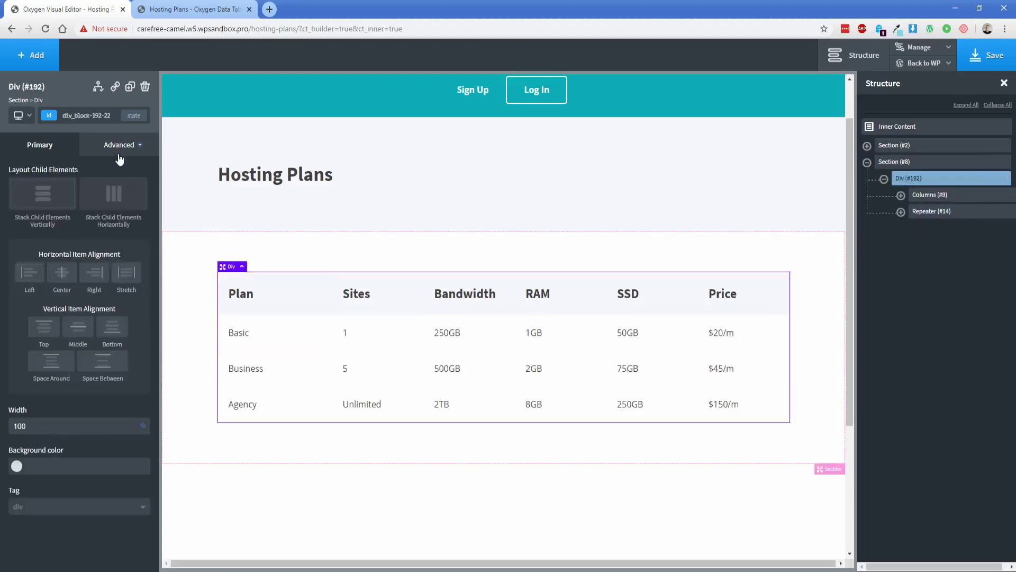
# At the below-992px breakpoint, set the wrapper's overflow to scroll and shrink the Bandwidth heading to 18 px.
pyautogui.click(21, 115)
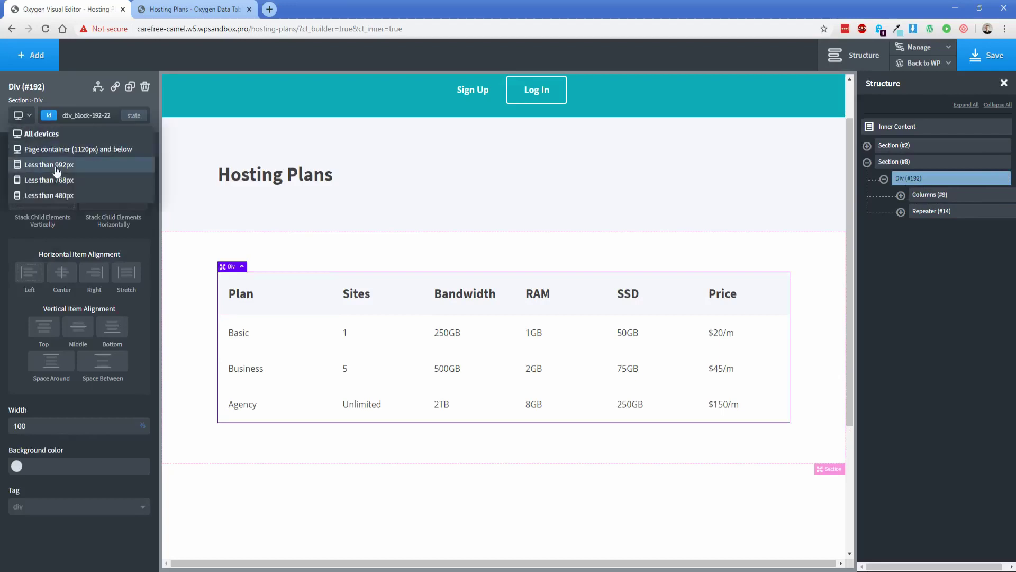
pyautogui.click(87, 171)
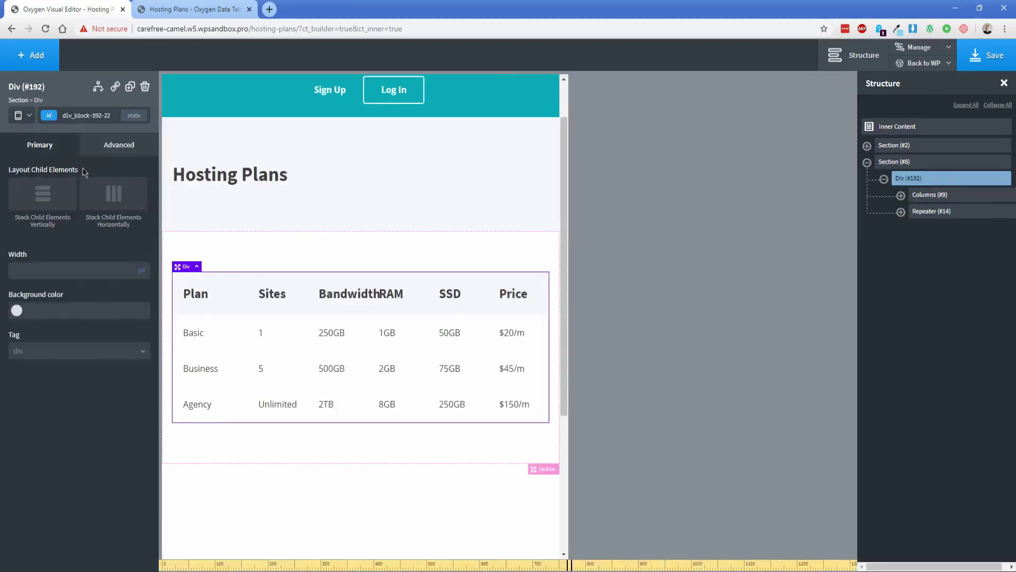
pyautogui.click(104, 147)
pyautogui.click(83, 241)
pyautogui.scroll(-1, 97, 369)
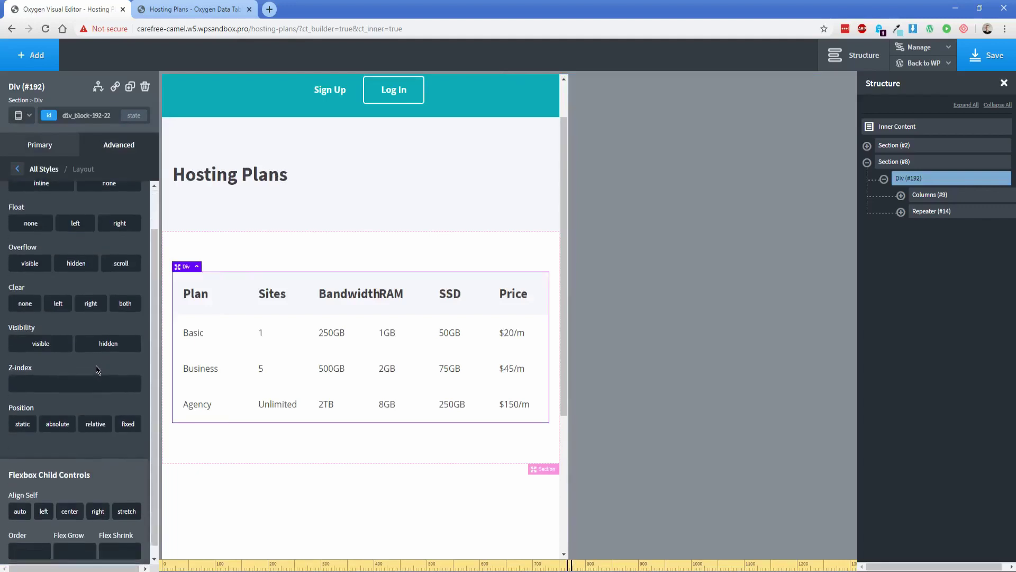
pyautogui.click(120, 258)
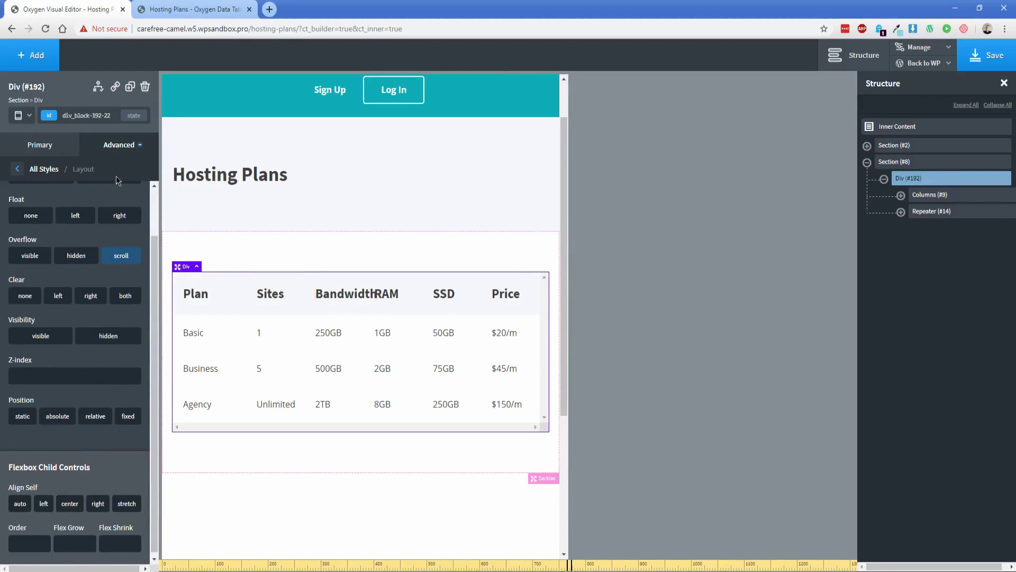
pyautogui.click(327, 295)
pyautogui.moveTo(102, 270); pyautogui.dragTo(79, 272)
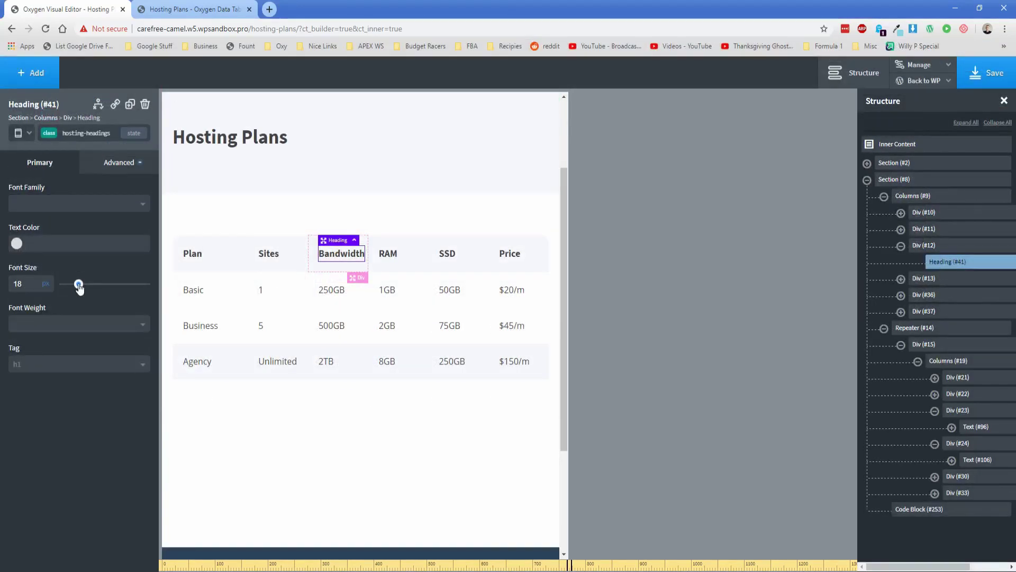
# Set the pricing table section's overflow to scroll and save the page.
pyautogui.click(210, 227)
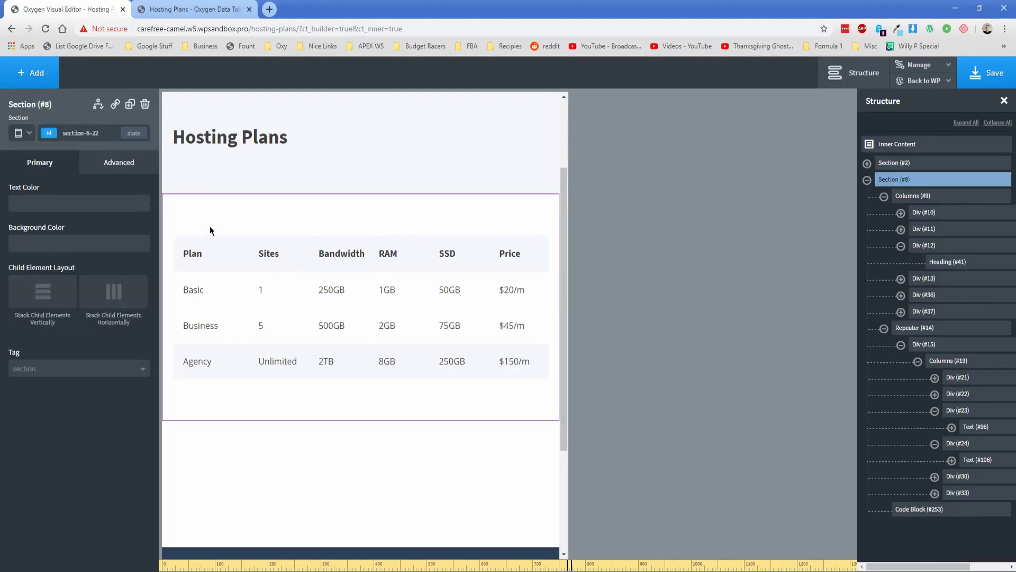
pyautogui.click(118, 165)
pyautogui.click(95, 249)
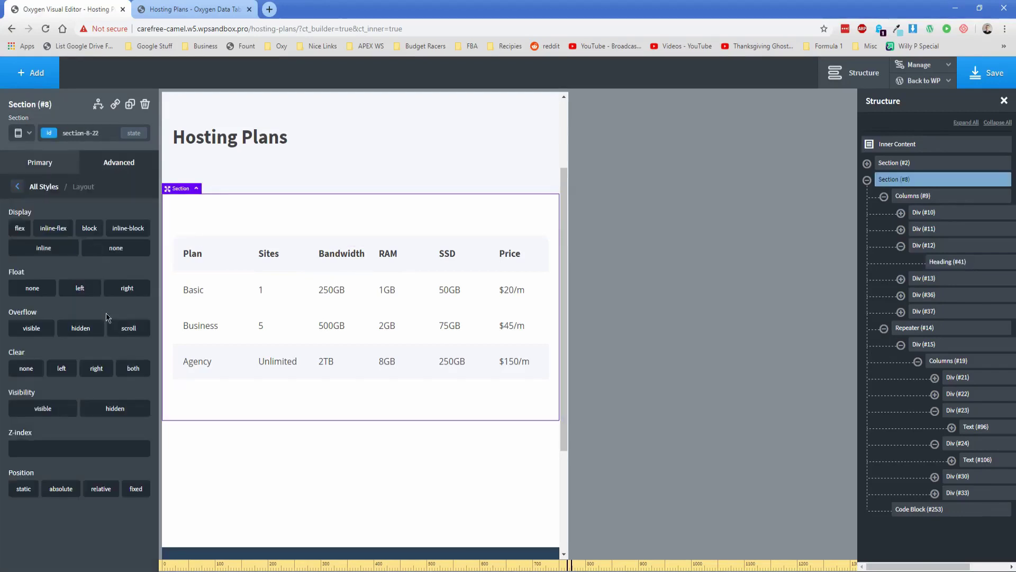
pyautogui.click(132, 329)
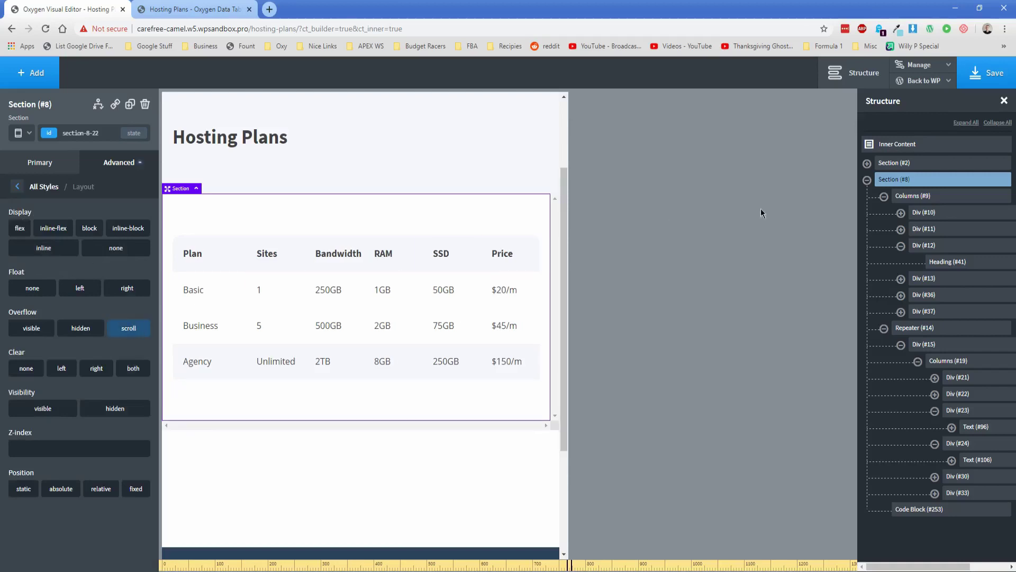
pyautogui.click(987, 74)
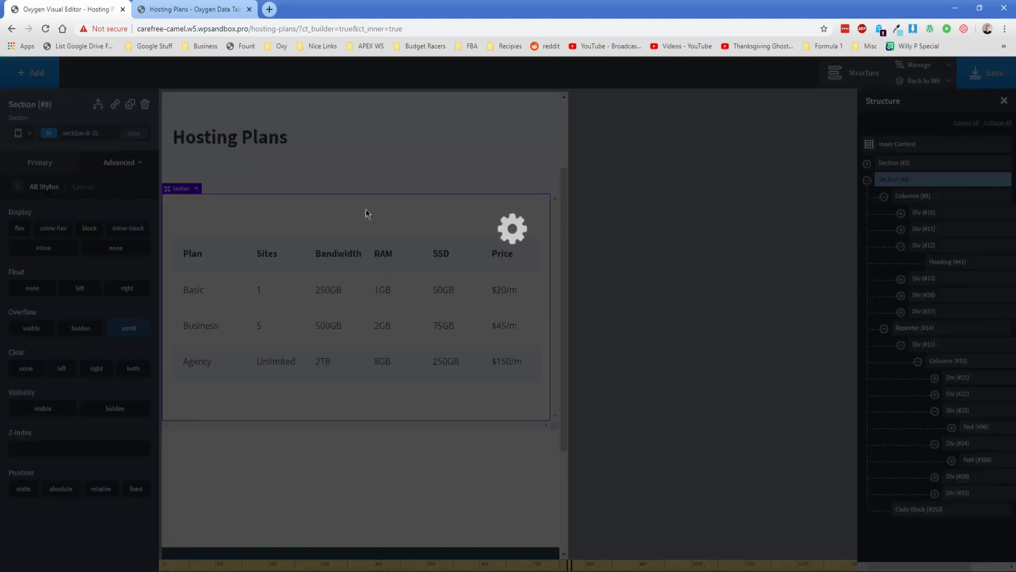
# View the live page in DevTools iPhone mode, scroll to the table, and return to Oxygen.
pyautogui.click(193, 15)
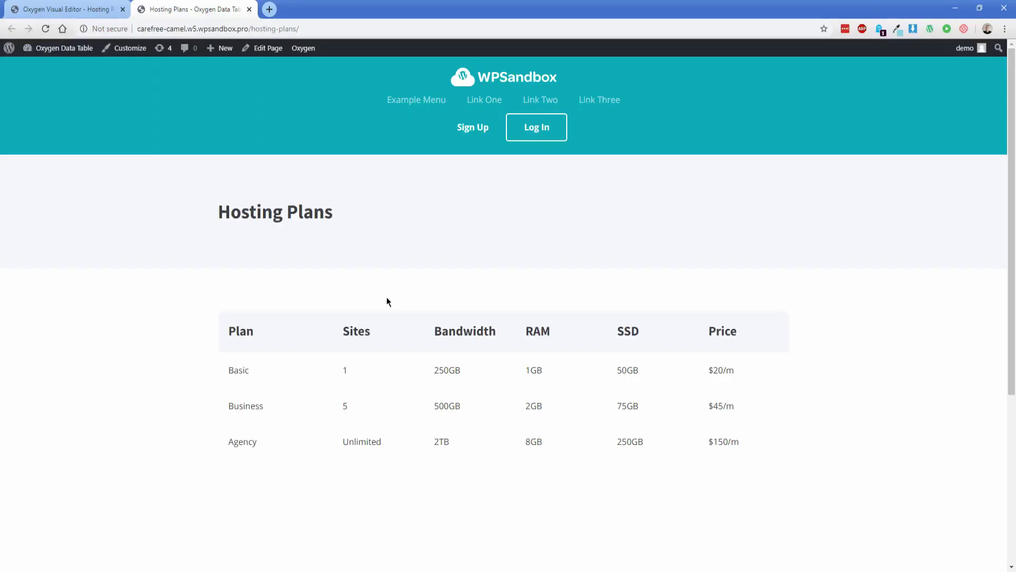
pyautogui.rightClick(387, 298)
pyautogui.click(413, 462)
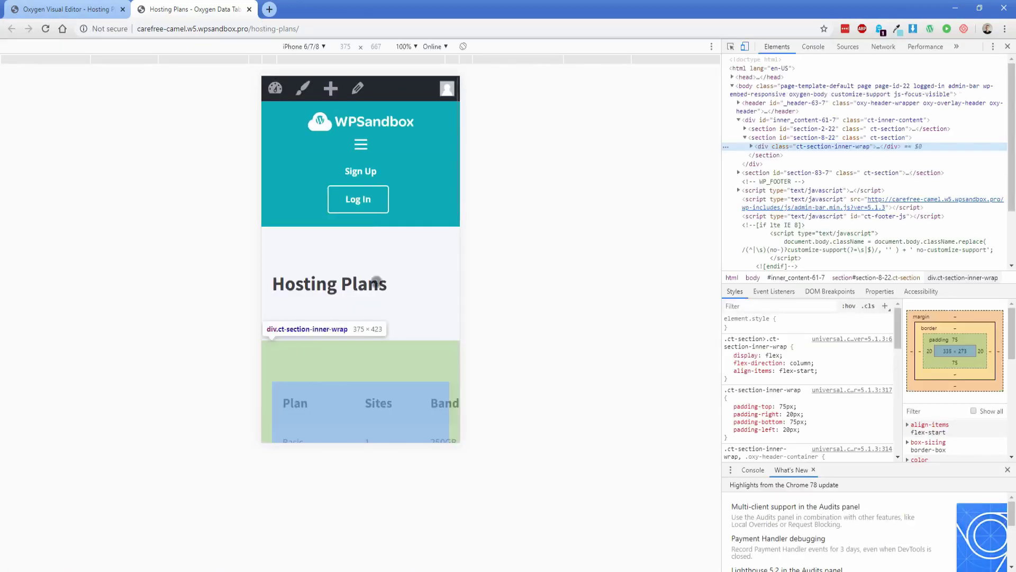
pyautogui.moveTo(413, 331); pyautogui.dragTo(411, 218)
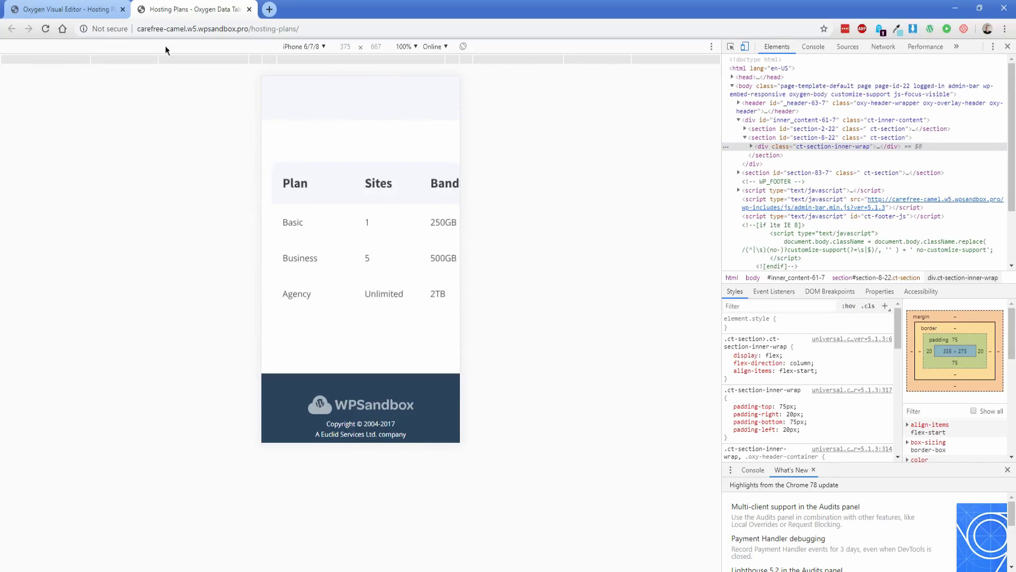
pyautogui.click(80, 9)
pyautogui.click(22, 116)
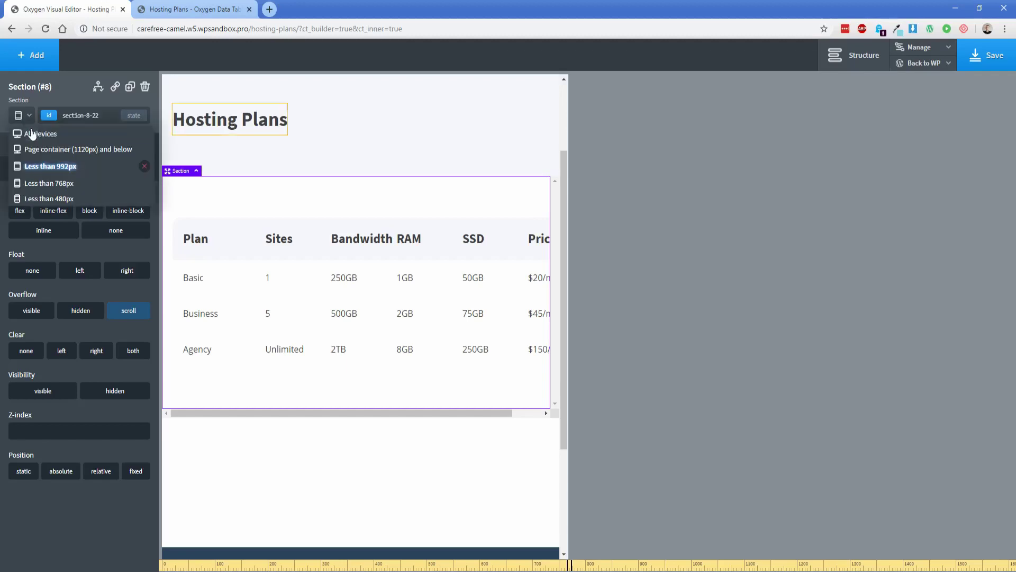
# For all devices, give the repeated Basic row Div the class table-row.
pyautogui.click(32, 134)
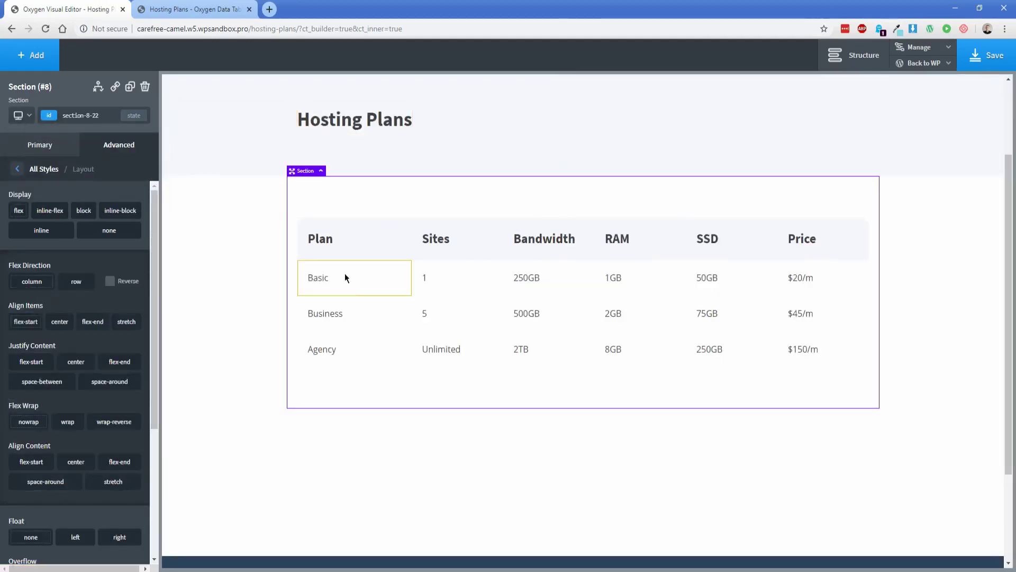
pyautogui.click(379, 281)
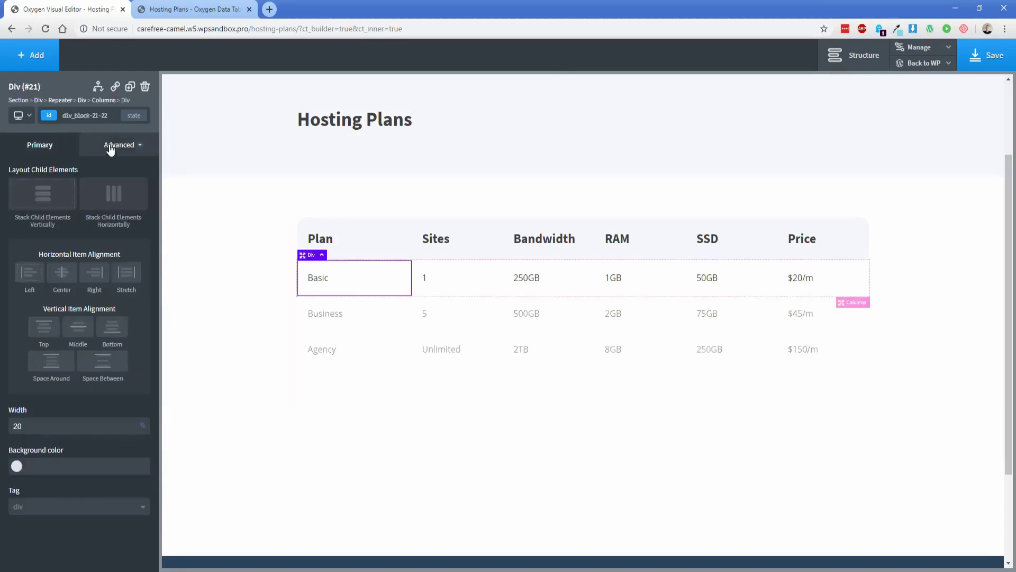
pyautogui.click(83, 100)
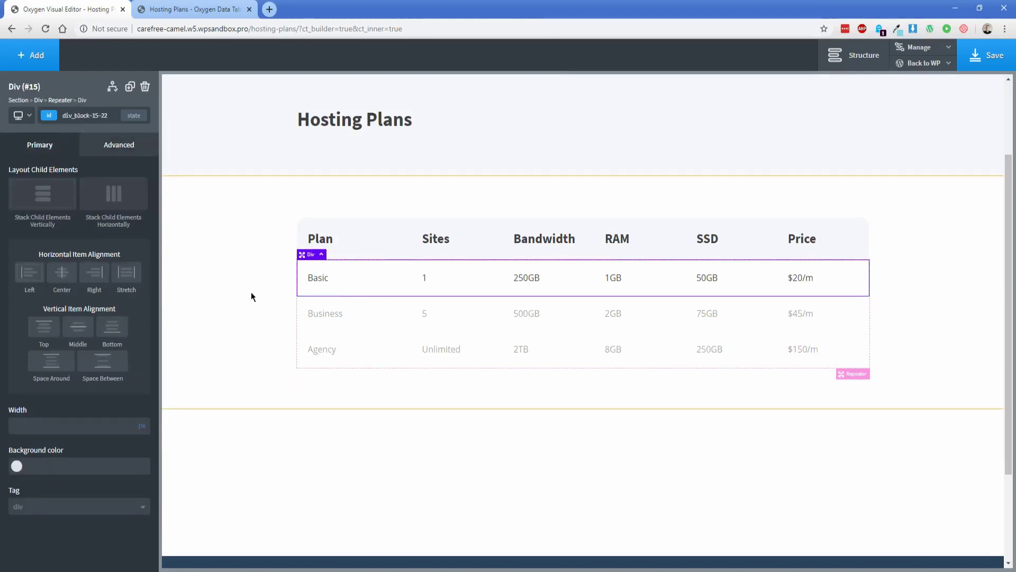
pyautogui.click(855, 55)
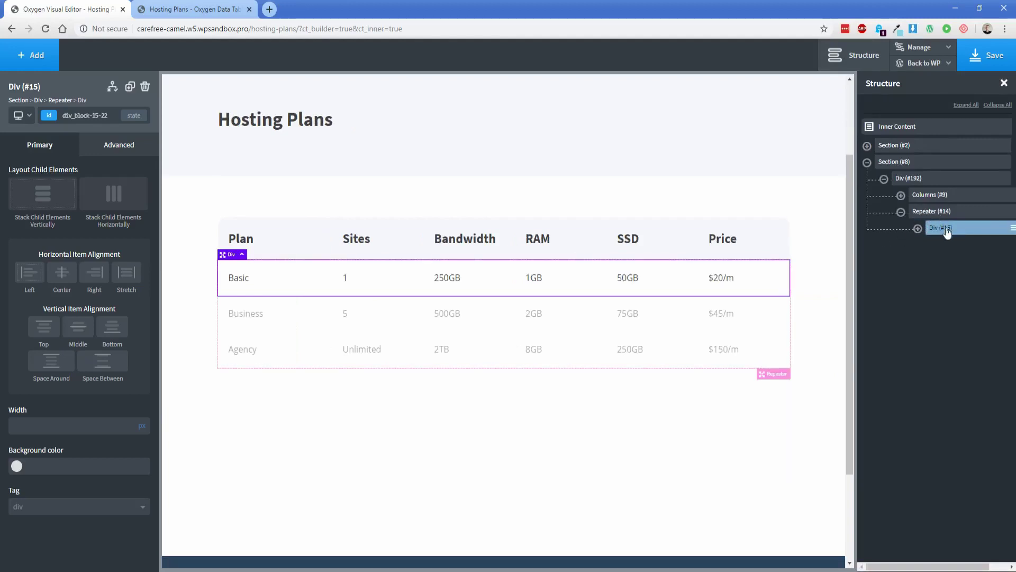
pyautogui.click(47, 120)
pyautogui.write('ta')
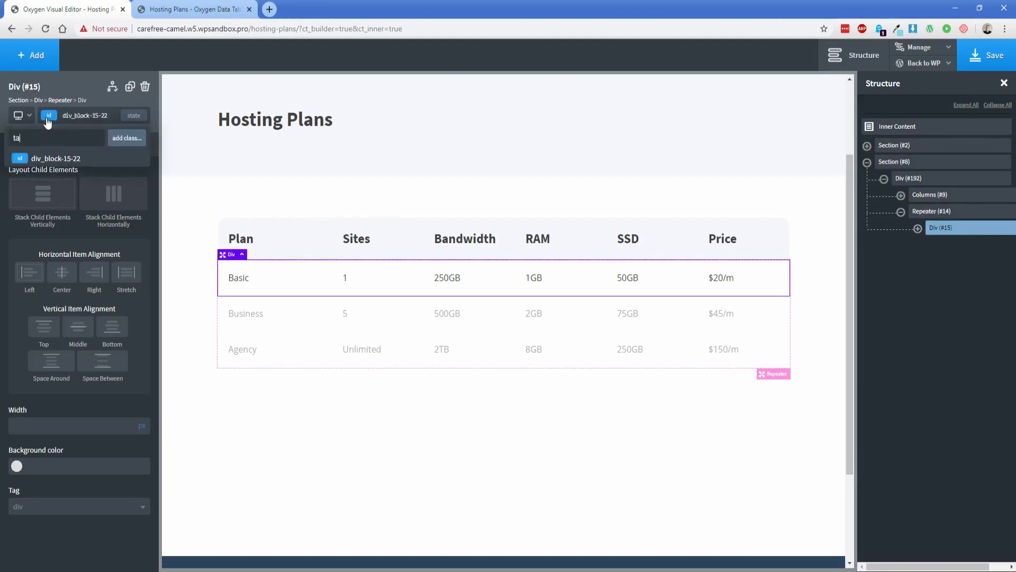
pyautogui.write('ble-row')
pyautogui.press('Return')
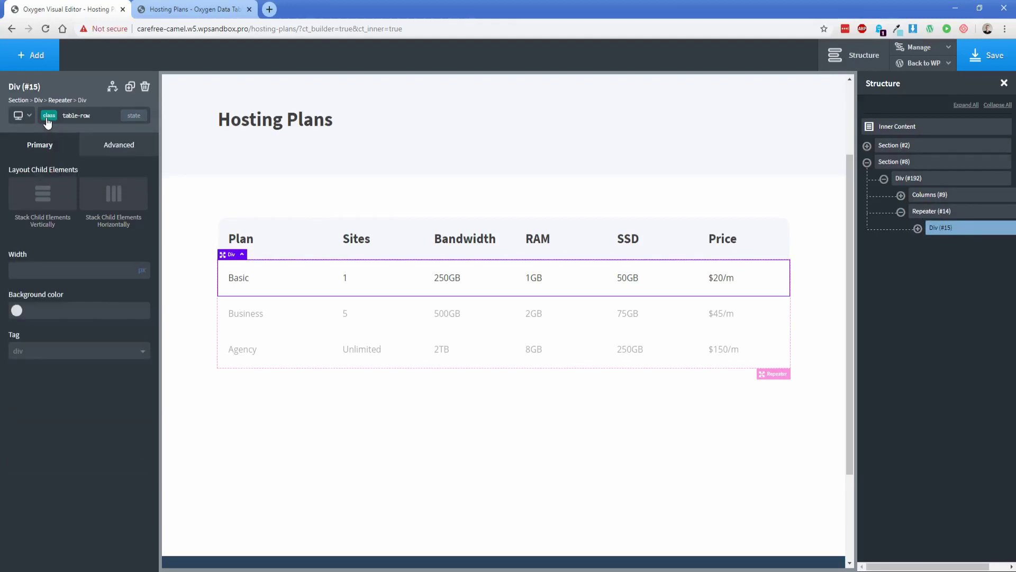
# Add a Code Block to the pricing table's section.
pyautogui.click(205, 251)
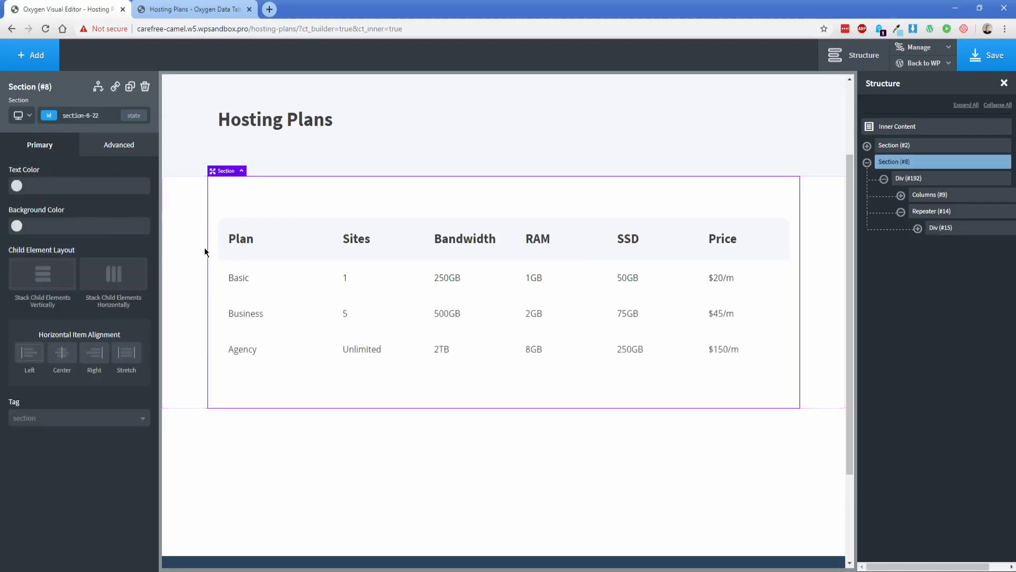
pyautogui.click(30, 55)
pyautogui.scroll(-1, 47, 423)
pyautogui.click(48, 432)
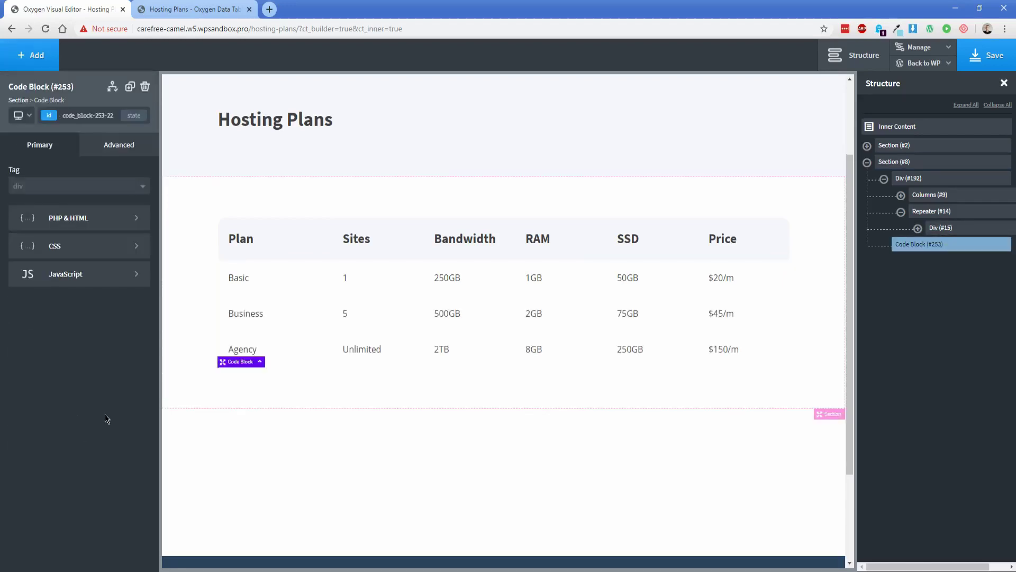
# Paste .table-row:nth-child(even){background-color:#f6f7fb;} into the Code Block's CSS and format it.
pyautogui.click(77, 223)
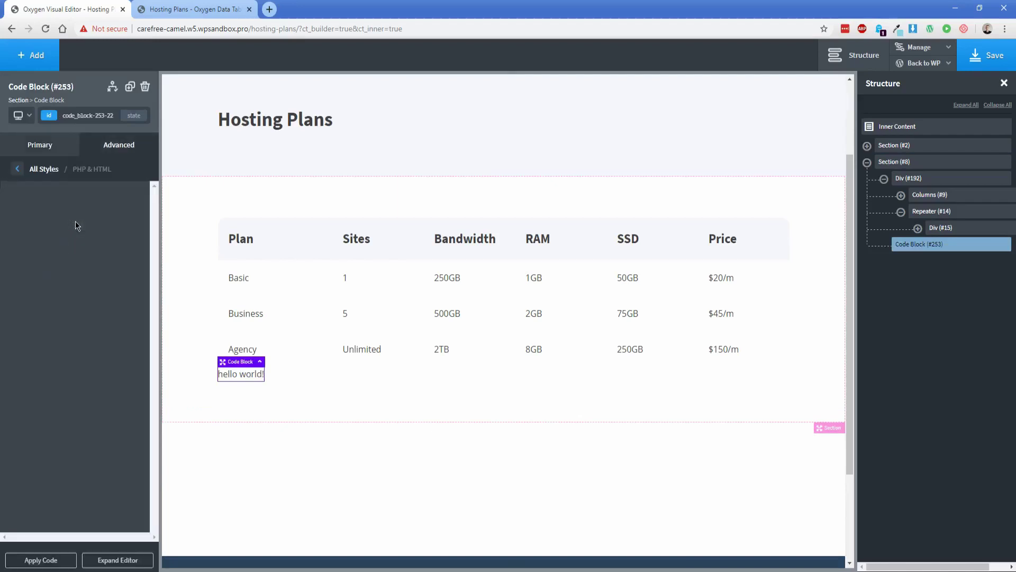
pyautogui.click(103, 153)
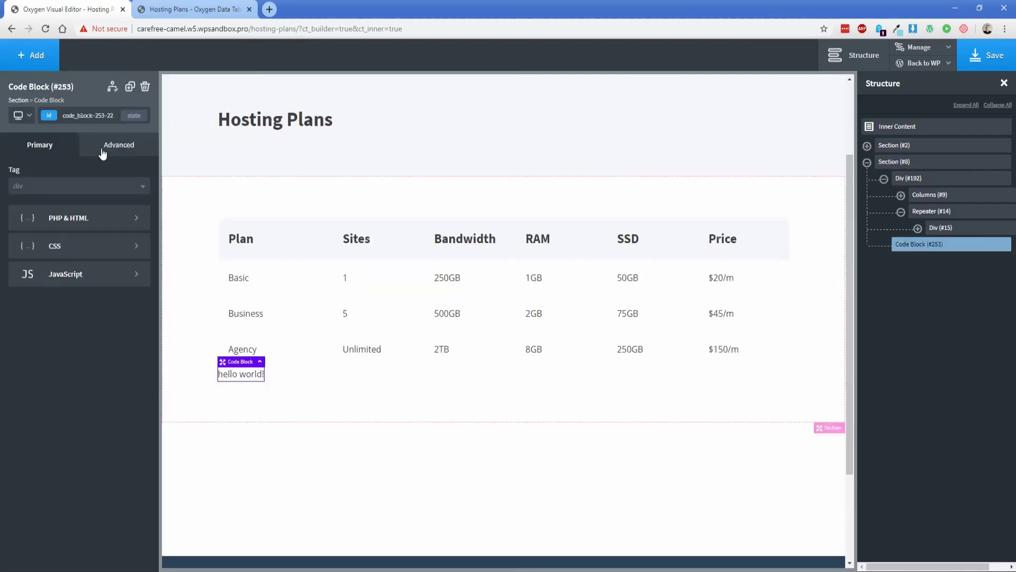
pyautogui.click(119, 246)
pyautogui.write('.table-row:nth-child(even) { background-color: #f6f7fb; }')
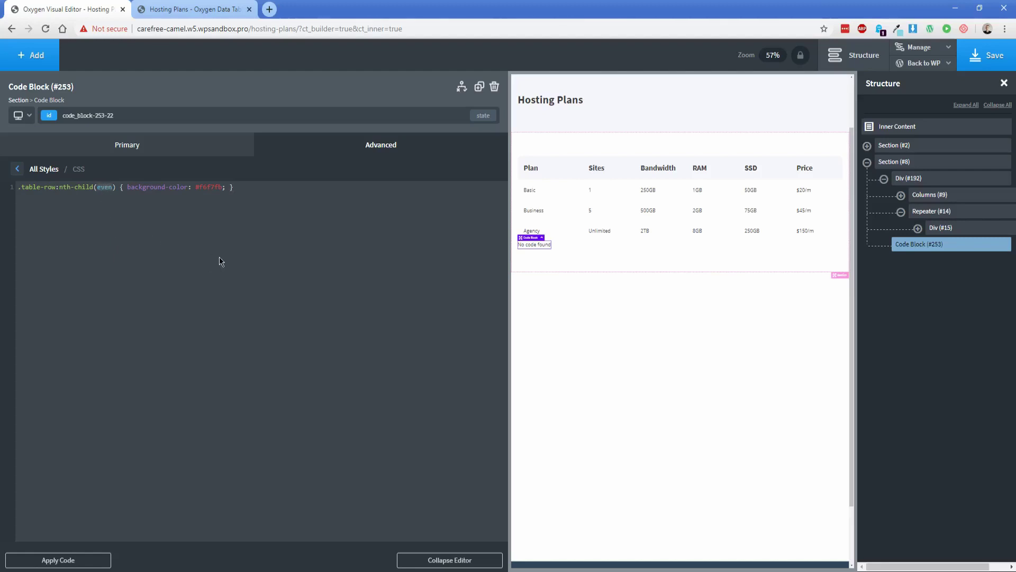
pyautogui.moveTo(195, 187); pyautogui.dragTo(227, 188)
pyautogui.click(227, 188)
pyautogui.press('Return')
pyautogui.press('Return')
pyautogui.press('Return')
pyautogui.press('Return')
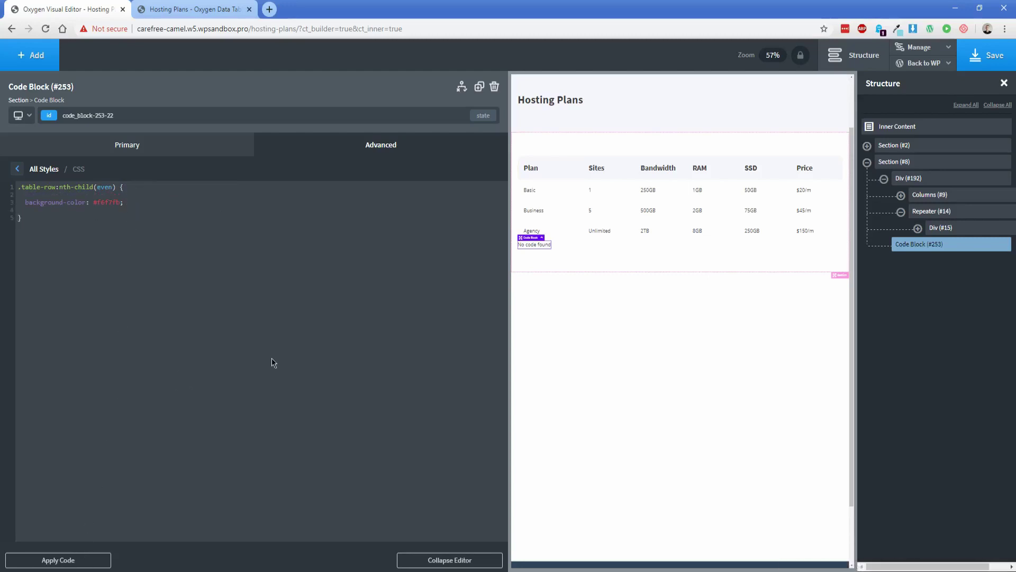
# Set the Code Block's display to none and save the page.
pyautogui.click(295, 148)
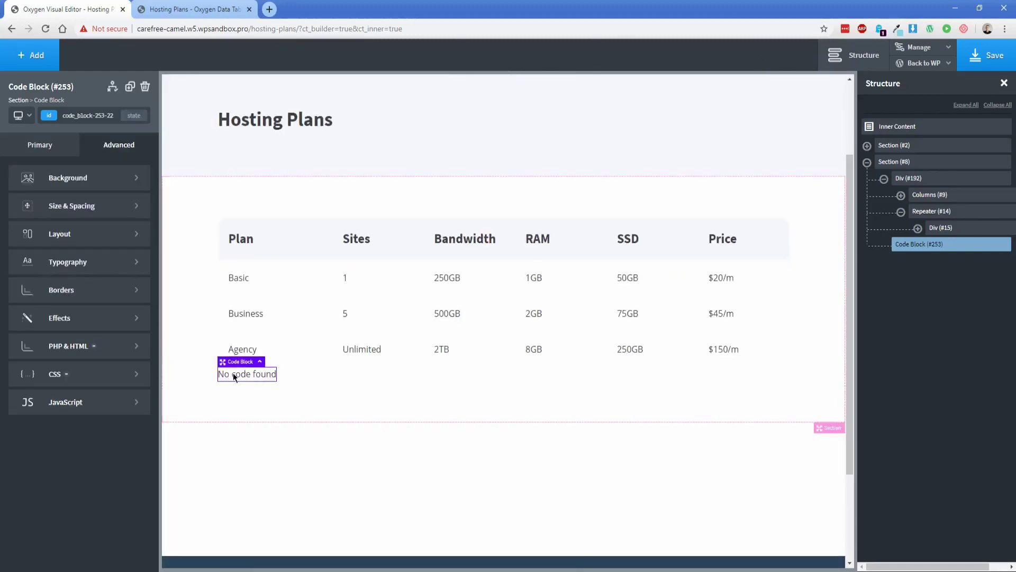
pyautogui.click(84, 234)
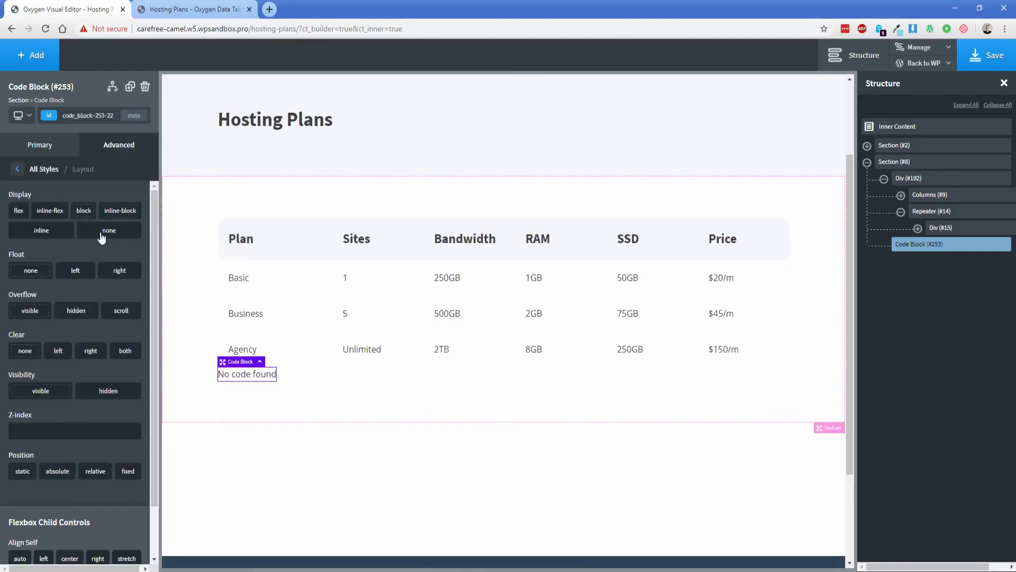
pyautogui.click(102, 236)
pyautogui.click(987, 55)
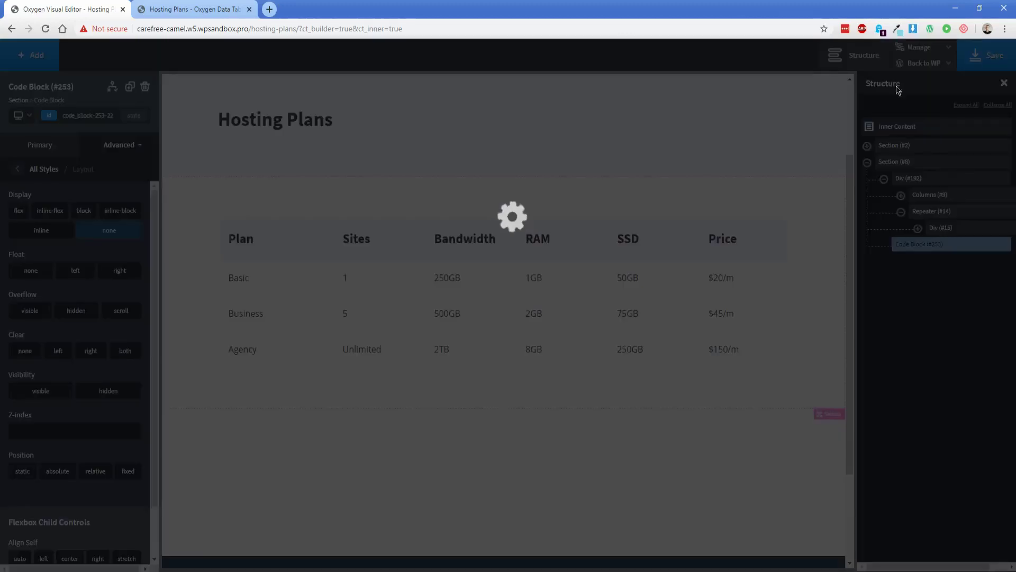
# Reload the live page, swipe the mobile table sideways, and close DevTools with F12.
pyautogui.click(196, 9)
pyautogui.click(45, 30)
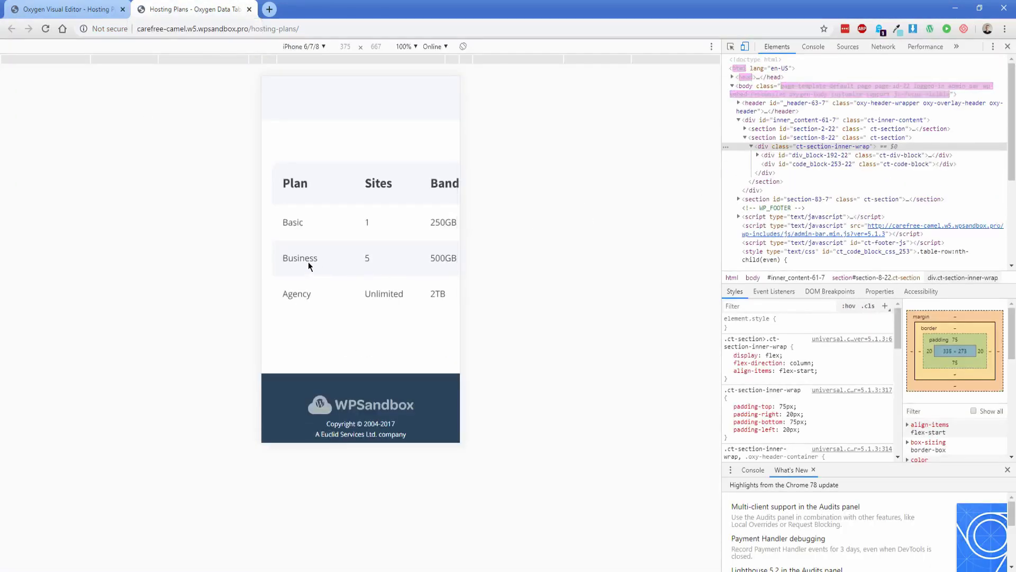
pyautogui.moveTo(310, 262); pyautogui.dragTo(462, 262)
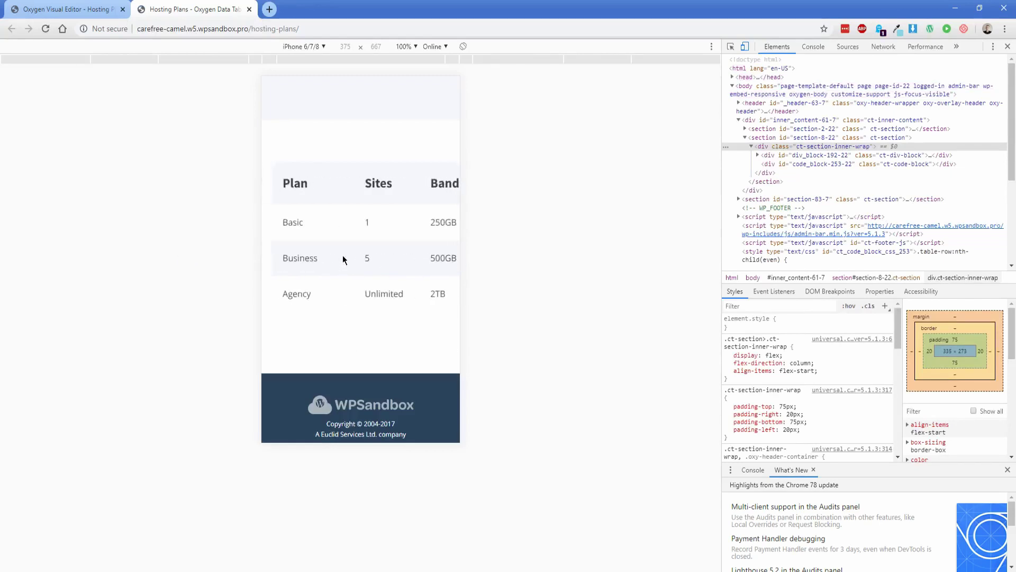
pyautogui.press('F12')
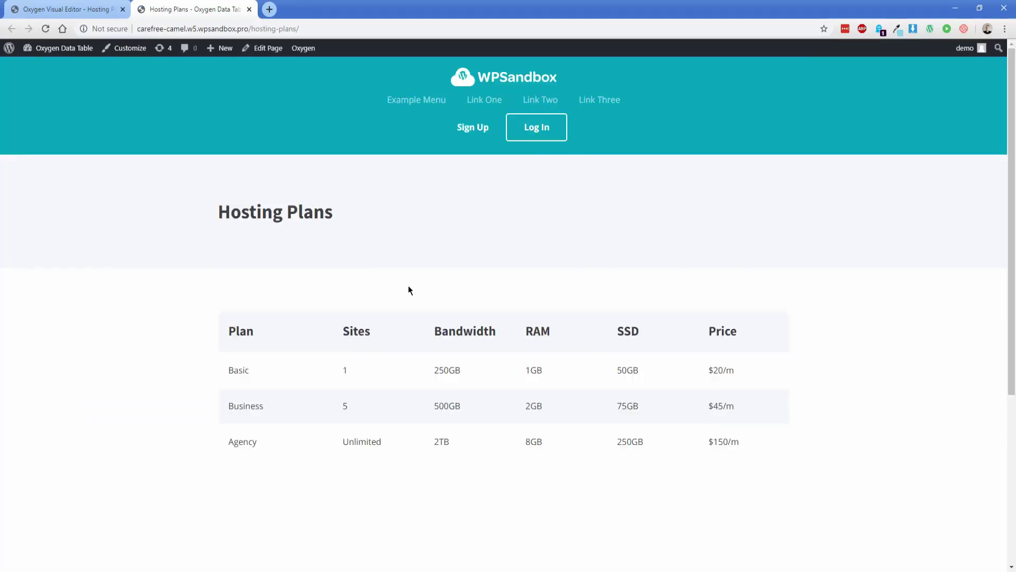